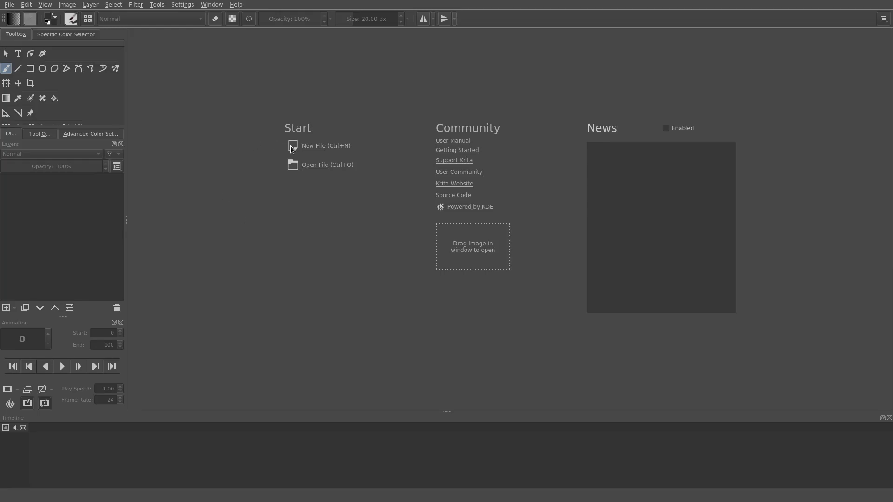
# Create a new 1920 x 1080 px document at 300 ppi in RGB/Alpha with 8-bit integer depth.
pyautogui.click(313, 147)
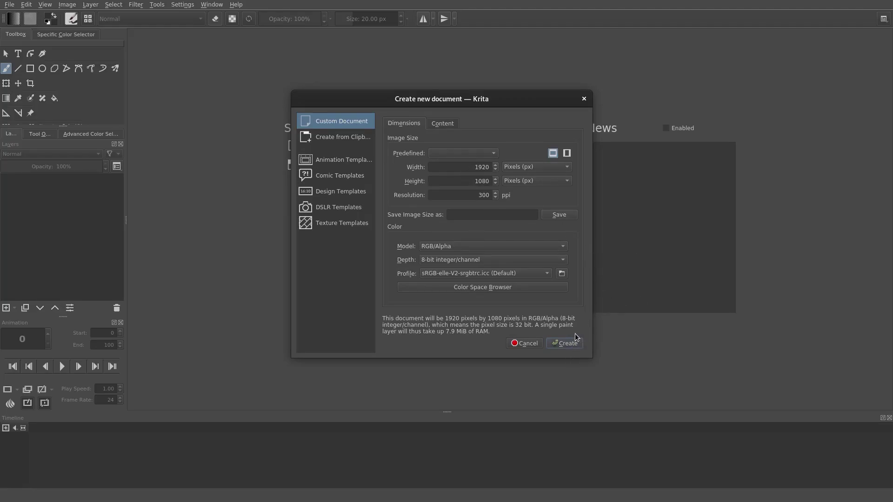
pyautogui.click(563, 343)
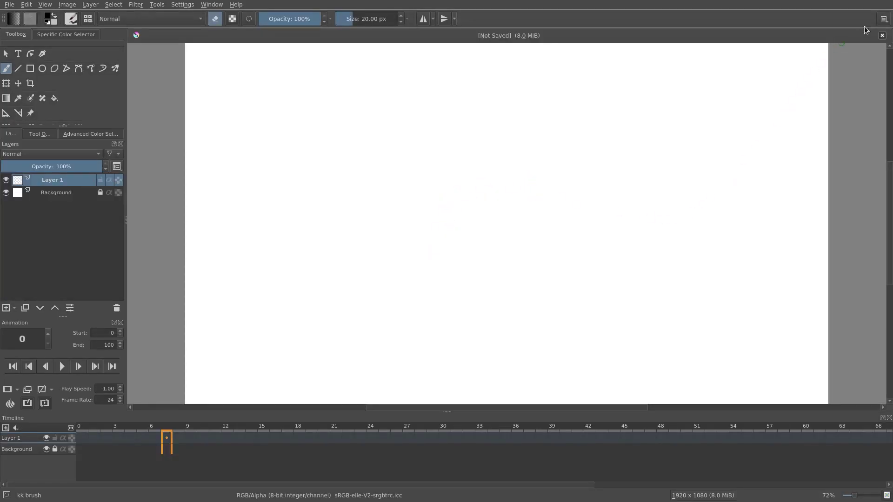
# Switch the workspace to Default.
pyautogui.click(884, 19)
pyautogui.click(793, 102)
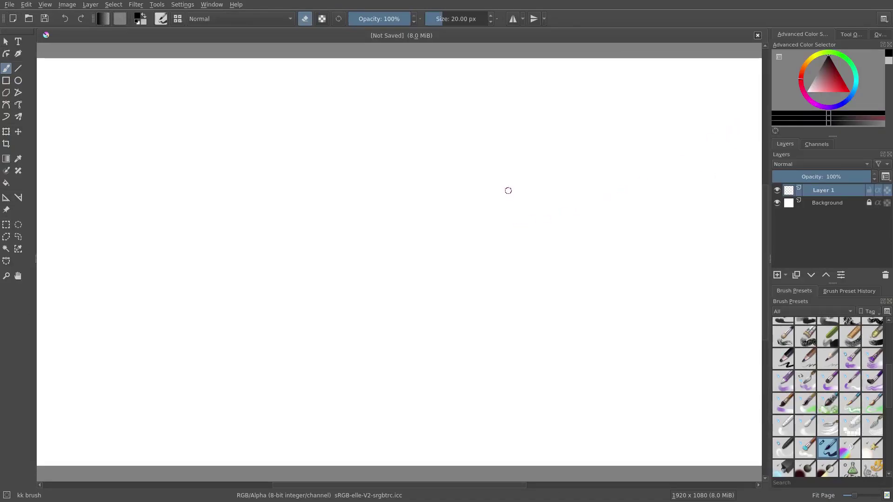
pyautogui.scroll(-2, 508, 191)
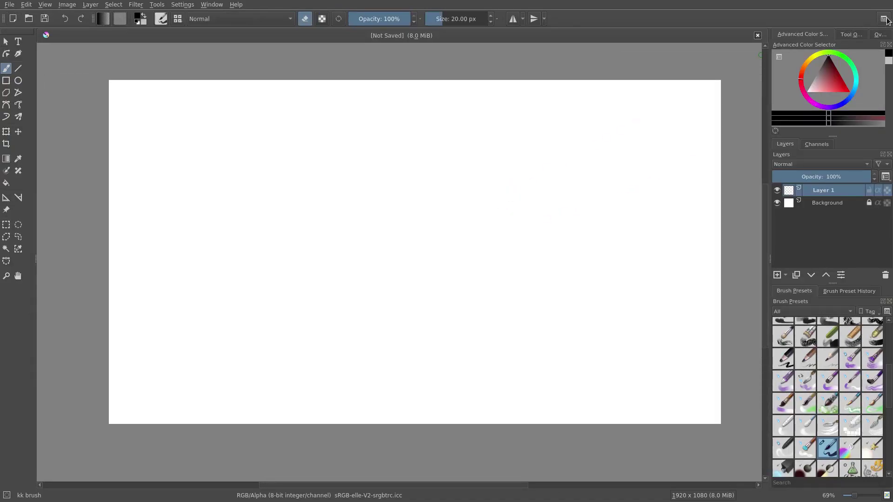
# Switch to the Animation workspace and enlarge the toolbox and timeline so all tools and both layer rows fit.
pyautogui.click(885, 20)
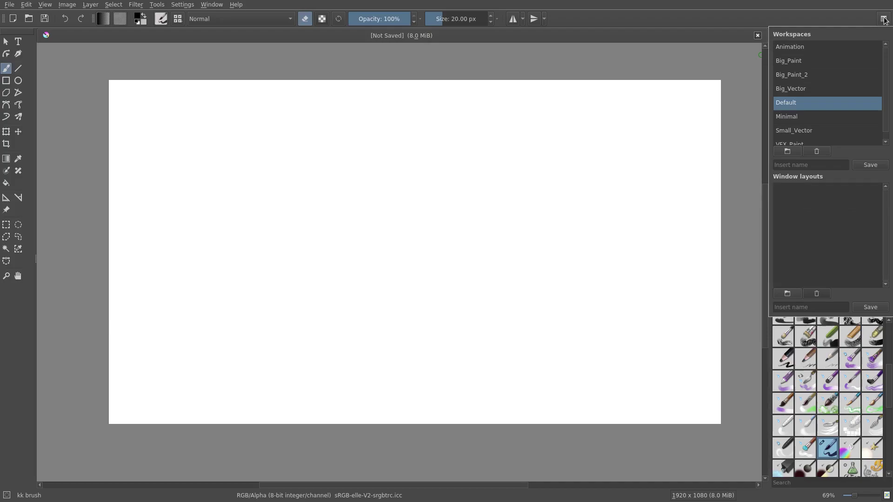
pyautogui.click(808, 49)
pyautogui.click(330, 261)
pyautogui.moveTo(500, 201)
pyautogui.mouseDown()
pyautogui.moveTo(434, 167)
pyautogui.moveTo(455, 226)
pyautogui.mouseUp()
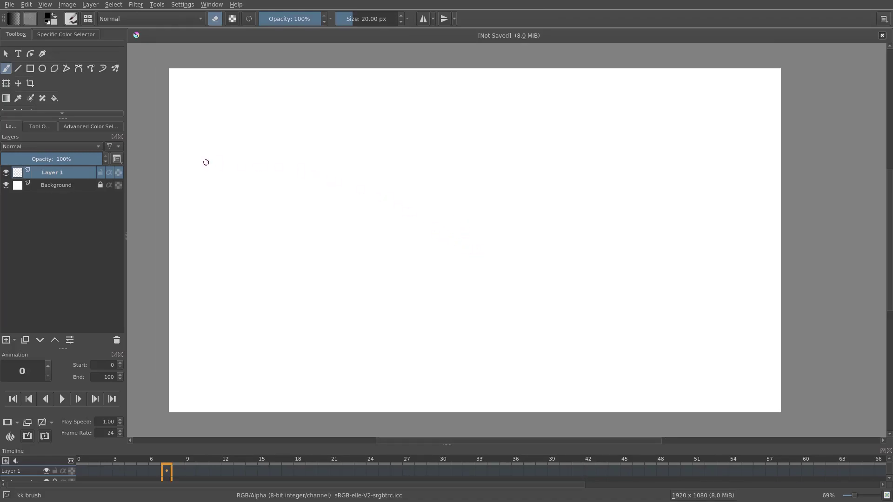
pyautogui.moveTo(63, 117); pyautogui.dragTo(67, 146)
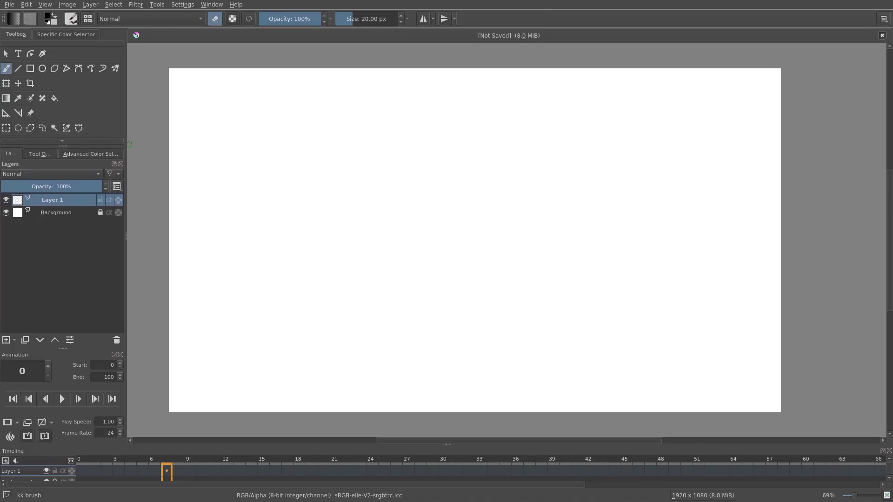
pyautogui.moveTo(349, 444); pyautogui.dragTo(349, 421)
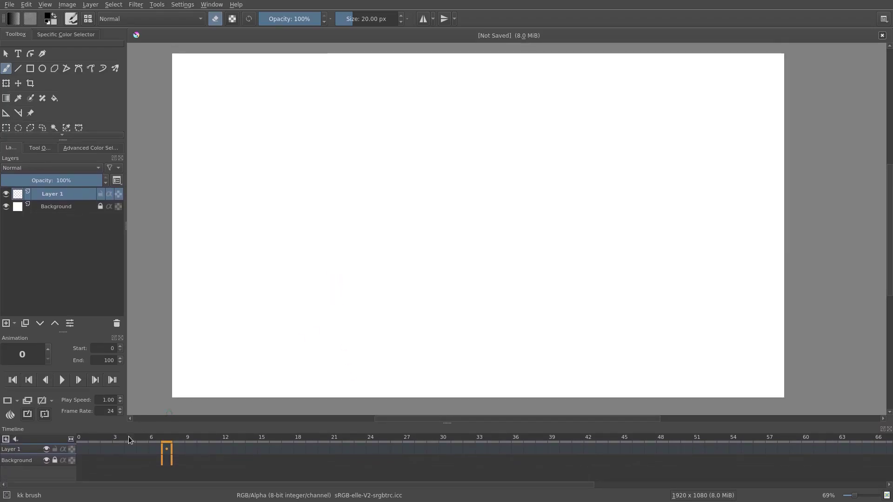
# Turn off eraser mode and draw a shallow black arc along the canvas's bottom edge on frame 1 of Layer 1.
pyautogui.click(83, 450)
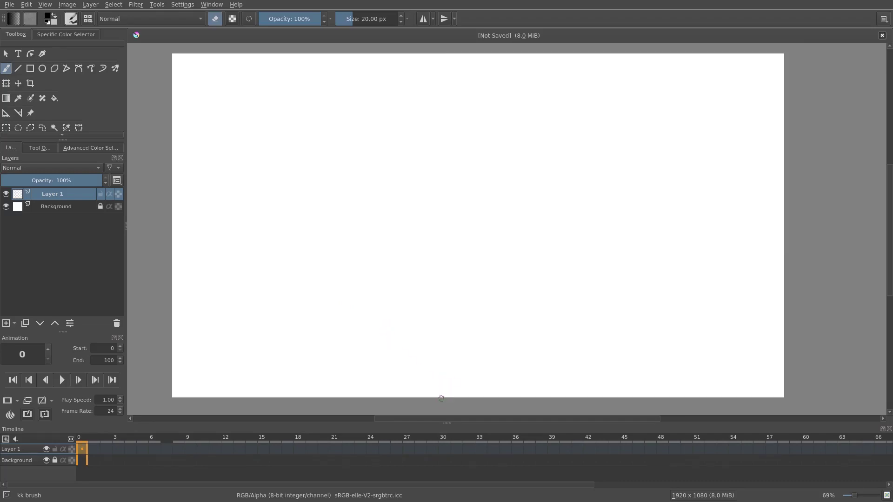
pyautogui.click(93, 449)
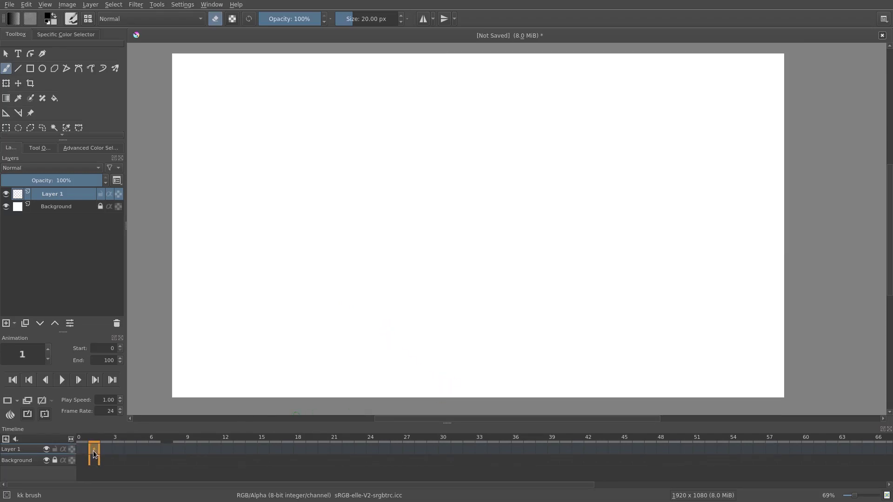
pyautogui.click(80, 449)
pyautogui.click(92, 449)
pyautogui.press('e')
pyautogui.moveTo(434, 333); pyautogui.dragTo(421, 276)
pyautogui.scroll(2, 449, 356)
pyautogui.moveTo(437, 328)
pyautogui.mouseDown()
pyautogui.moveTo(480, 315)
pyautogui.moveTo(457, 321)
pyautogui.moveTo(546, 314)
pyautogui.moveTo(522, 313)
pyautogui.moveTo(597, 328)
pyautogui.mouseUp()
pyautogui.moveTo(523, 282); pyautogui.dragTo(500, 317)
pyautogui.scroll(-2, 269, 85)
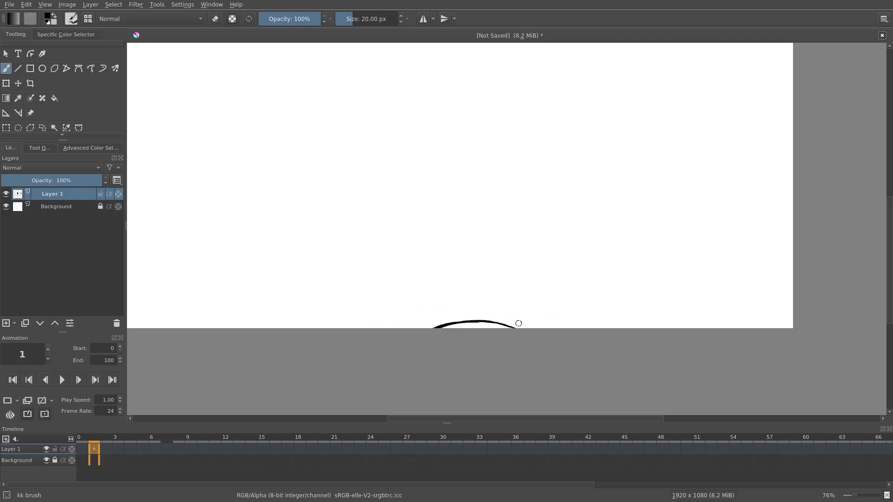
# Create a duplicate frame from frame 1 of Layer 1 and check the neighbouring frames.
pyautogui.rightClick(96, 449)
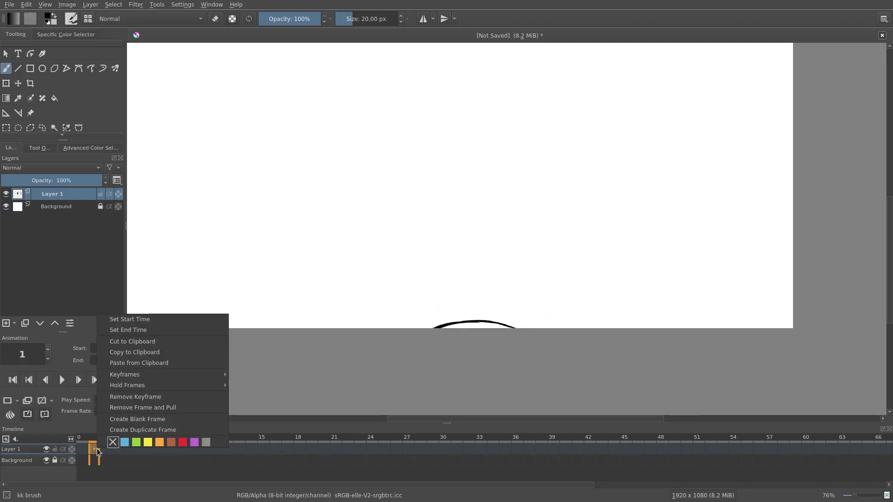
pyautogui.click(112, 430)
pyautogui.click(105, 450)
pyautogui.click(91, 449)
pyautogui.click(106, 446)
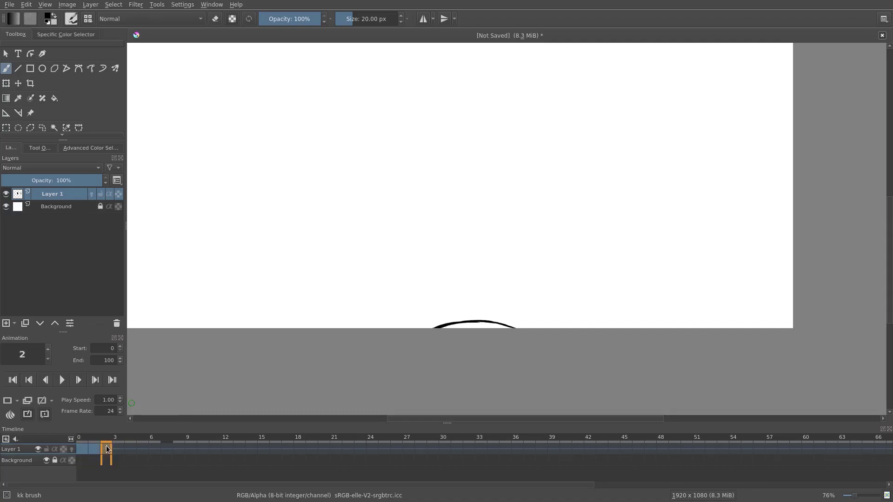
# Remove the keyframe at frame 0 of Layer 1 and return to frame 1.
pyautogui.rightClick(82, 448)
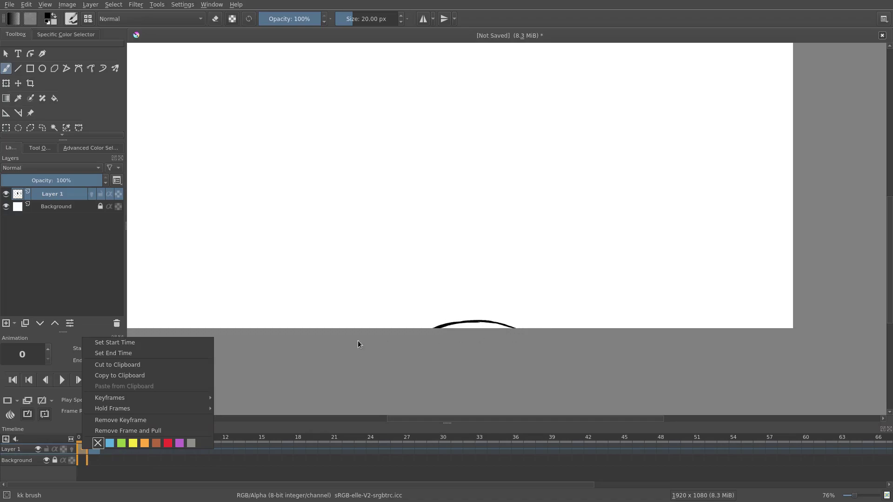
pyautogui.click(133, 420)
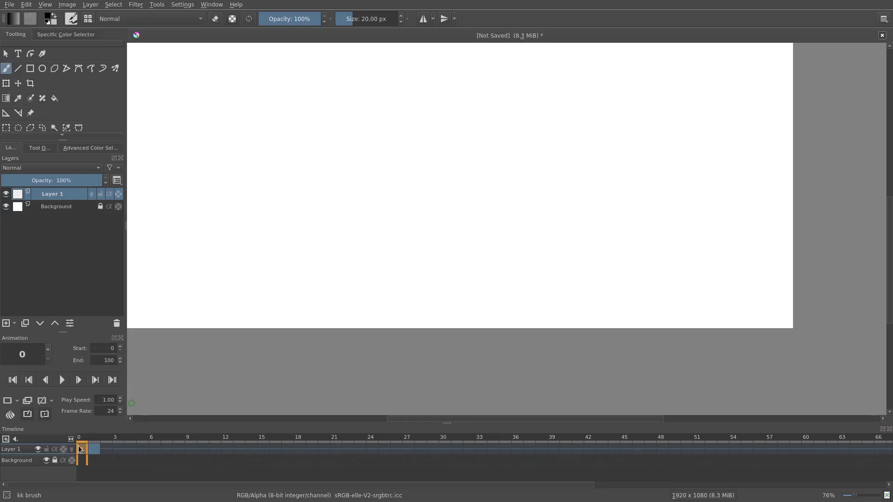
pyautogui.click(92, 448)
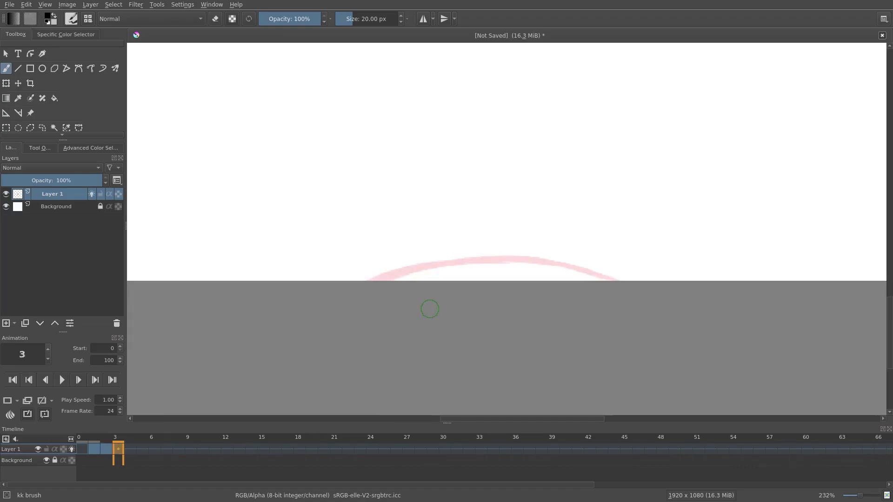
# Draw a higher arc over the onion skin on frame 3 and compare it with the preceding frames.
pyautogui.press('Left')
pyautogui.press('Left')
pyautogui.press('Right')
pyautogui.press('Right')
pyautogui.scroll(1, 385, 315)
pyautogui.scroll(2, 430, 249)
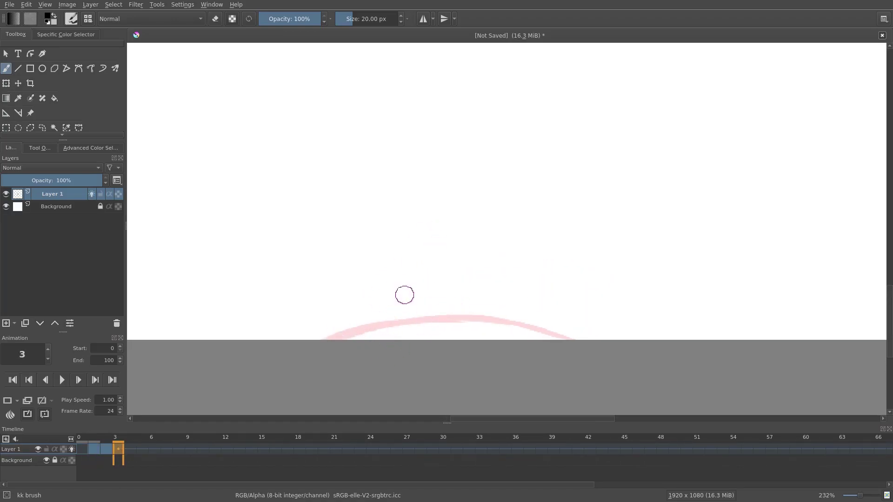
pyautogui.moveTo(336, 339)
pyautogui.mouseDown()
pyautogui.moveTo(425, 299)
pyautogui.moveTo(417, 306)
pyautogui.moveTo(457, 298)
pyautogui.moveTo(425, 304)
pyautogui.moveTo(520, 322)
pyautogui.mouseUp()
pyautogui.moveTo(478, 298); pyautogui.dragTo(551, 342)
pyautogui.press('Left')
pyautogui.press('Right')
pyautogui.press('Left')
pyautogui.press('Left')
pyautogui.press('Right')
pyautogui.press('Right')
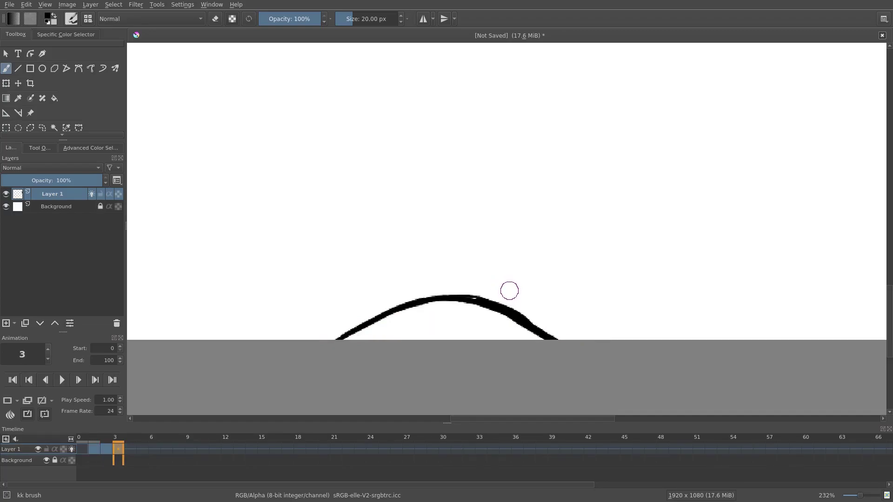
# Draw a taller hump with its peak skewed to the right on frame 4, keeping the base ends aligned with the onion skin.
pyautogui.press('Right')
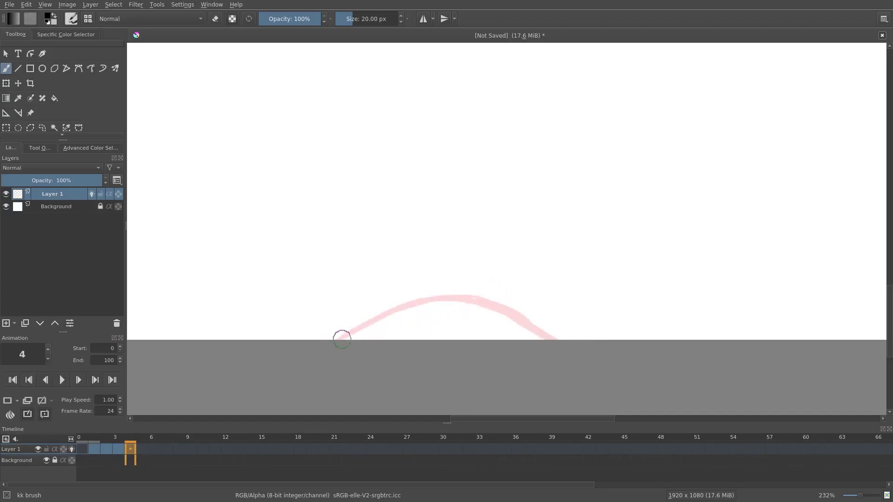
pyautogui.moveTo(337, 339)
pyautogui.mouseDown()
pyautogui.moveTo(477, 265)
pyautogui.moveTo(463, 272)
pyautogui.moveTo(508, 266)
pyautogui.moveTo(548, 321)
pyautogui.mouseUp()
pyautogui.moveTo(521, 287)
pyautogui.mouseDown()
pyautogui.moveTo(561, 341)
pyautogui.moveTo(541, 325)
pyautogui.mouseUp()
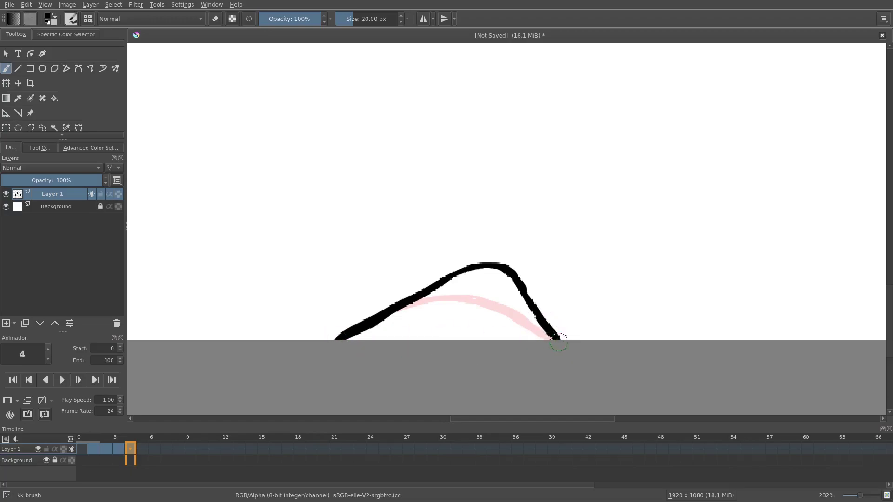
# Clear the copied drawing on frame 5 and draw a taller hump with a narrow, steep peak over the onion skin.
pyautogui.press('Right')
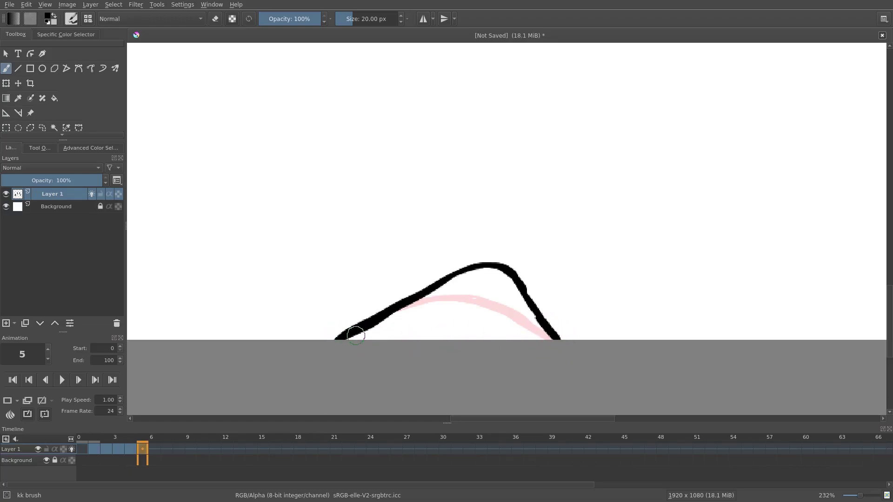
pyautogui.press('Delete')
pyautogui.moveTo(357, 345)
pyautogui.mouseDown()
pyautogui.moveTo(388, 323)
pyautogui.moveTo(378, 345)
pyautogui.moveTo(359, 328)
pyautogui.moveTo(339, 338)
pyautogui.moveTo(424, 298)
pyautogui.moveTo(370, 322)
pyautogui.moveTo(432, 288)
pyautogui.moveTo(414, 302)
pyautogui.moveTo(481, 231)
pyautogui.moveTo(474, 236)
pyautogui.moveTo(521, 227)
pyautogui.moveTo(509, 220)
pyautogui.moveTo(533, 306)
pyautogui.mouseUp()
pyautogui.hotkey('ctrl', 'z')
pyautogui.hotkey('ctrl', 'z')
pyautogui.moveTo(525, 276); pyautogui.dragTo(553, 334)
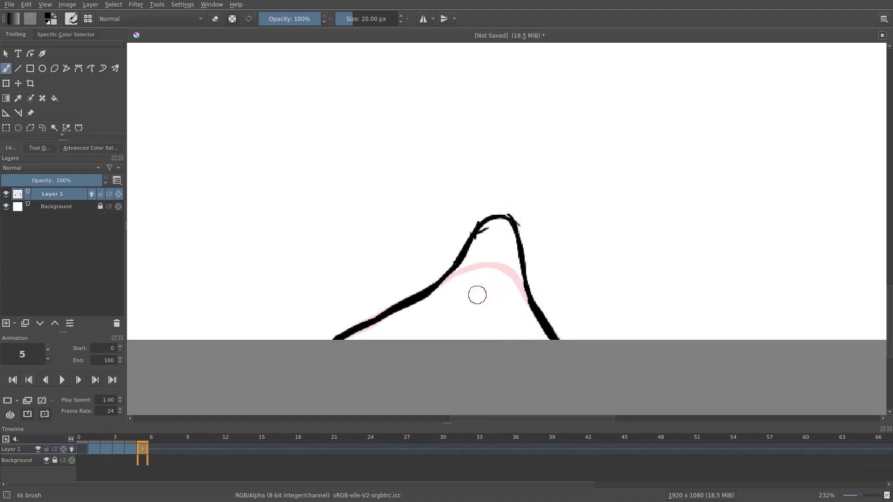
# Clear the copied drawing on frame 6 and draw the hump stretched higher with a rounded, column-like peak.
pyautogui.press('.')
pyautogui.press('Delete')
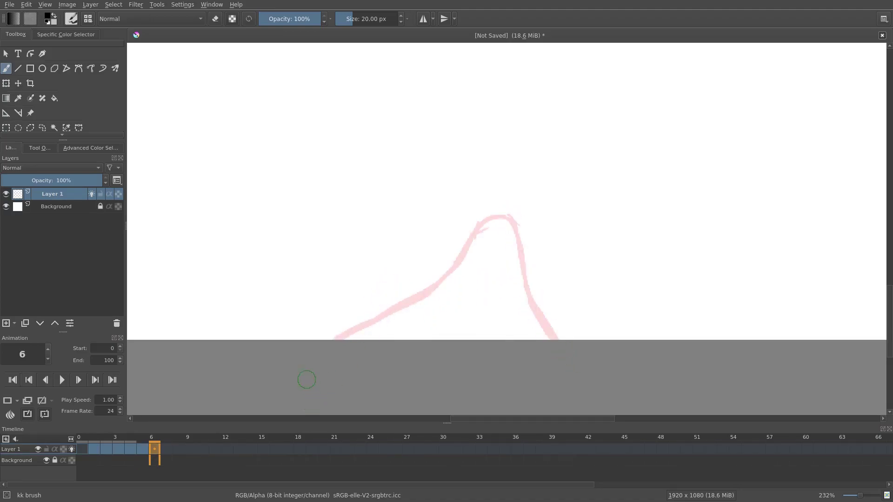
pyautogui.moveTo(332, 342)
pyautogui.mouseDown()
pyautogui.moveTo(418, 290)
pyautogui.moveTo(377, 317)
pyautogui.moveTo(453, 247)
pyautogui.moveTo(451, 236)
pyautogui.moveTo(442, 257)
pyautogui.moveTo(459, 211)
pyautogui.moveTo(487, 178)
pyautogui.moveTo(469, 187)
pyautogui.moveTo(480, 199)
pyautogui.moveTo(509, 200)
pyautogui.moveTo(518, 264)
pyautogui.mouseUp()
pyautogui.moveTo(516, 222)
pyautogui.mouseDown()
pyautogui.moveTo(542, 322)
pyautogui.moveTo(531, 302)
pyautogui.moveTo(558, 344)
pyautogui.moveTo(522, 257)
pyautogui.mouseUp()
# Clear the copied drawing on frame 7 and draw the hump with a lower, flatter peak than the onion skin.
pyautogui.press('Right')
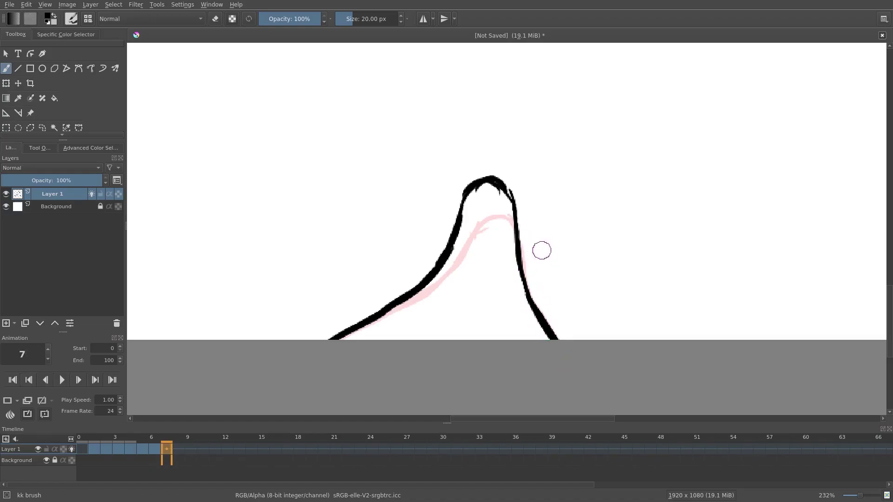
pyautogui.press('Delete')
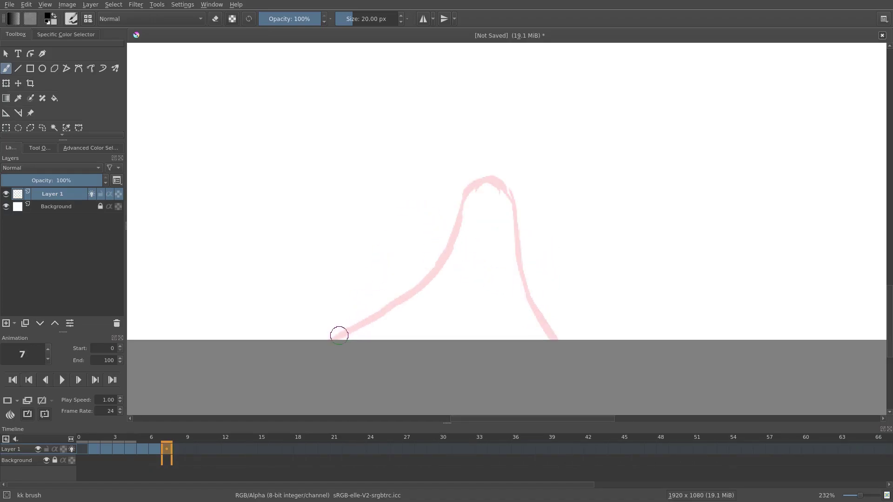
pyautogui.moveTo(338, 339)
pyautogui.mouseDown()
pyautogui.moveTo(410, 290)
pyautogui.moveTo(382, 314)
pyautogui.moveTo(473, 234)
pyautogui.moveTo(461, 239)
pyautogui.moveTo(490, 227)
pyautogui.moveTo(509, 236)
pyautogui.moveTo(563, 351)
pyautogui.mouseUp()
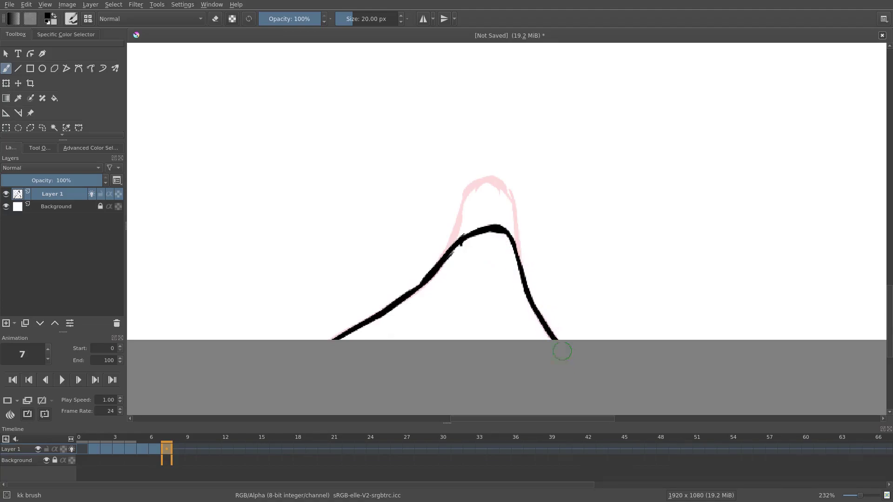
# Draw a large oval droplet detached above the hump on frame 7 and compare it with the previous frame.
pyautogui.moveTo(477, 210)
pyautogui.mouseDown()
pyautogui.moveTo(464, 150)
pyautogui.moveTo(492, 134)
pyautogui.moveTo(515, 166)
pyautogui.moveTo(511, 191)
pyautogui.mouseUp()
pyautogui.moveTo(513, 162)
pyautogui.mouseDown()
pyautogui.moveTo(495, 210)
pyautogui.moveTo(464, 193)
pyautogui.moveTo(497, 208)
pyautogui.moveTo(496, 224)
pyautogui.moveTo(469, 255)
pyautogui.mouseUp()
pyautogui.press('Left')
pyautogui.press('Right')
pyautogui.press('Left')
pyautogui.press('Right')
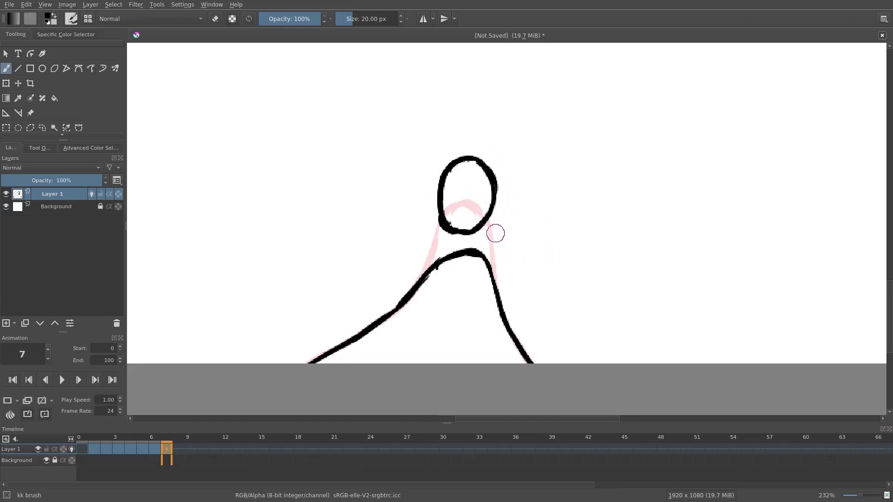
# Add two small droplets on frame 7, one on each side below the large droplet.
pyautogui.moveTo(493, 241); pyautogui.dragTo(493, 234)
pyautogui.moveTo(433, 241); pyautogui.dragTo(427, 248)
pyautogui.hotkey('ctrl', 'z')
pyautogui.moveTo(428, 246); pyautogui.dragTo(428, 249)
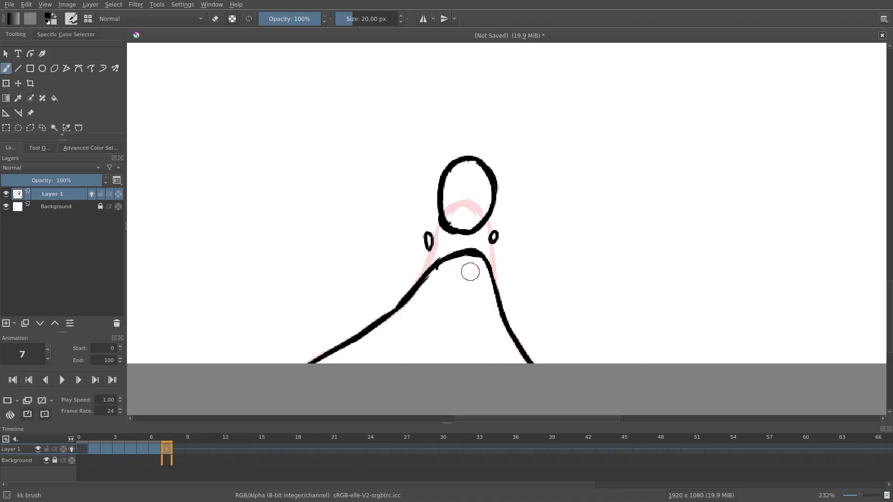
# Clear the copied drawing on frame 8 and draw the hump lower and flatter than the onion skin.
pyautogui.press('.')
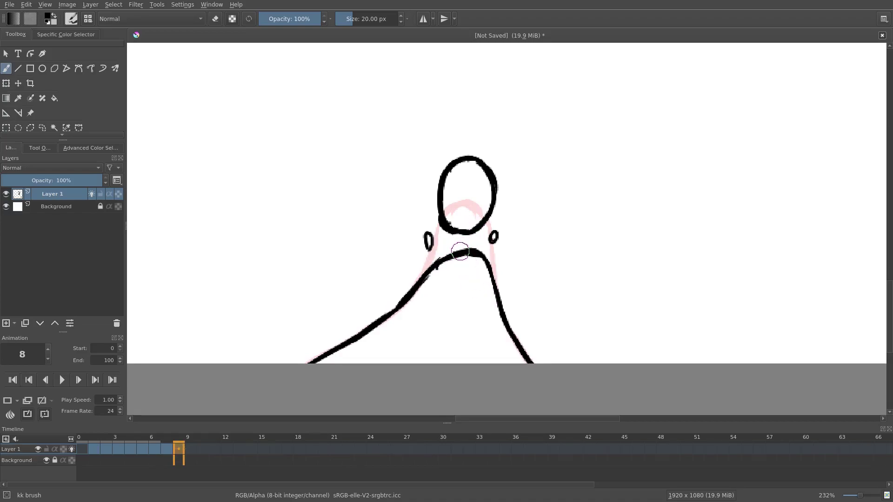
pyautogui.press('Delete')
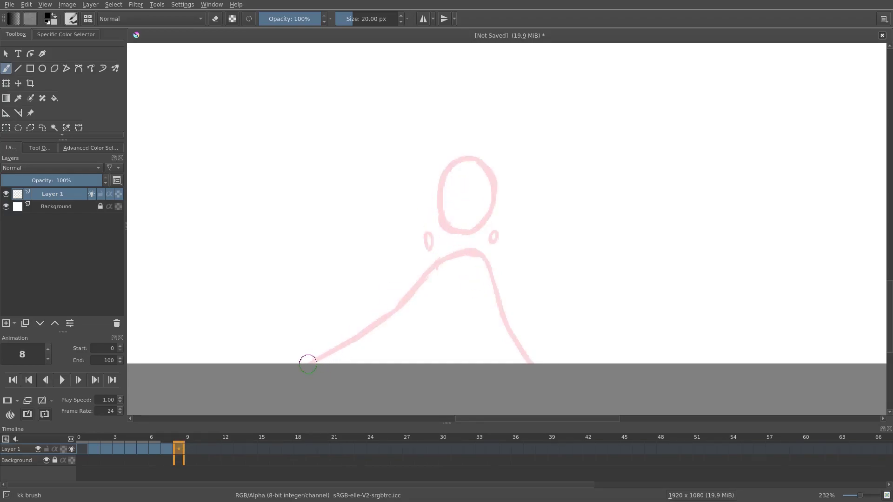
pyautogui.moveTo(335, 351)
pyautogui.mouseDown()
pyautogui.moveTo(449, 274)
pyautogui.moveTo(440, 277)
pyautogui.moveTo(477, 279)
pyautogui.moveTo(474, 285)
pyautogui.moveTo(491, 289)
pyautogui.moveTo(523, 343)
pyautogui.mouseUp()
pyautogui.moveTo(500, 308)
pyautogui.mouseDown()
pyautogui.moveTo(539, 375)
pyautogui.moveTo(502, 328)
pyautogui.mouseUp()
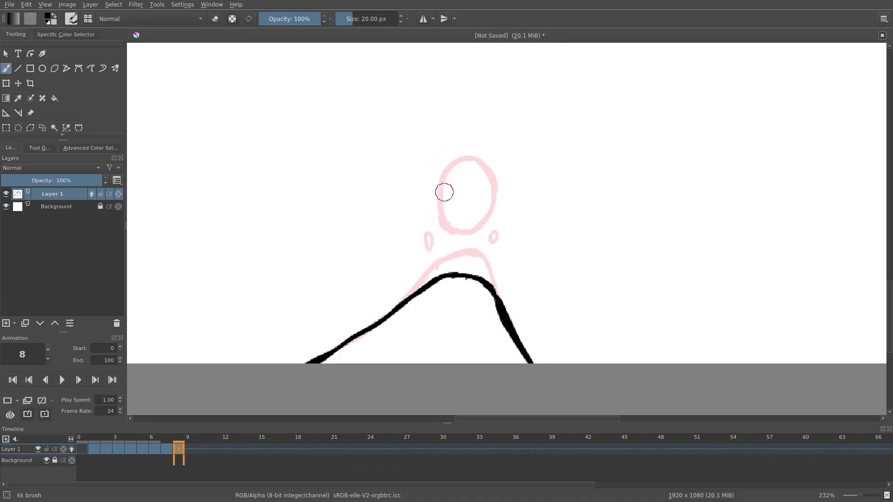
# Draw the large droplet slightly higher and the two small droplets further apart on frame 8, checking against neighbouring frames.
pyautogui.moveTo(439, 217)
pyautogui.mouseDown()
pyautogui.moveTo(442, 171)
pyautogui.moveTo(470, 154)
pyautogui.moveTo(455, 158)
pyautogui.moveTo(495, 171)
pyautogui.moveTo(486, 161)
pyautogui.moveTo(491, 213)
pyautogui.moveTo(435, 205)
pyautogui.moveTo(472, 224)
pyautogui.moveTo(448, 214)
pyautogui.moveTo(488, 201)
pyautogui.mouseUp()
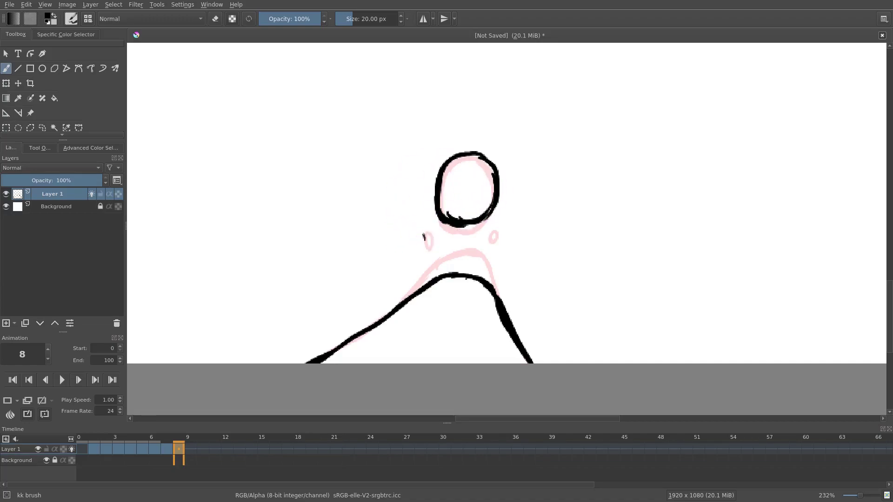
pyautogui.moveTo(420, 231)
pyautogui.mouseDown()
pyautogui.moveTo(418, 223)
pyautogui.moveTo(428, 238)
pyautogui.mouseUp()
pyautogui.press('Right')
pyautogui.press('Left')
pyautogui.press('.')
pyautogui.press('.')
pyautogui.press('.')
# Clear the copied drawing on frame 9 and draw a wider, rounder large droplet with two small droplets further out.
pyautogui.press('.')
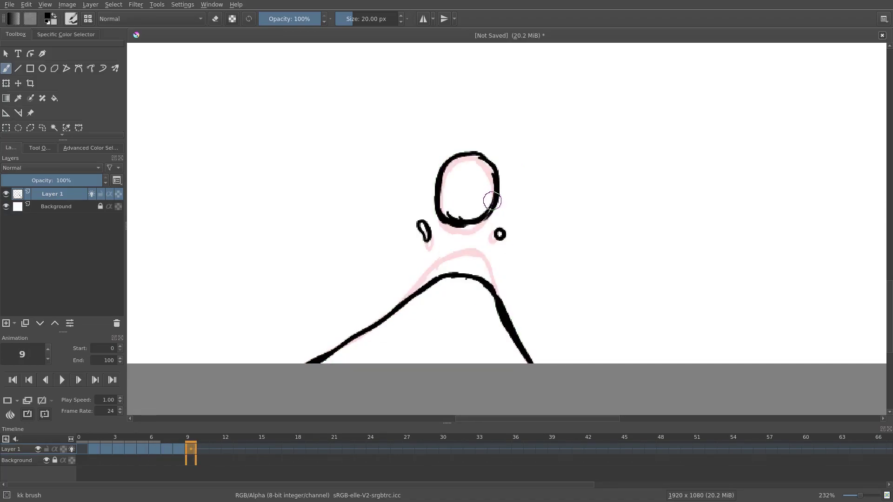
pyautogui.press('Delete')
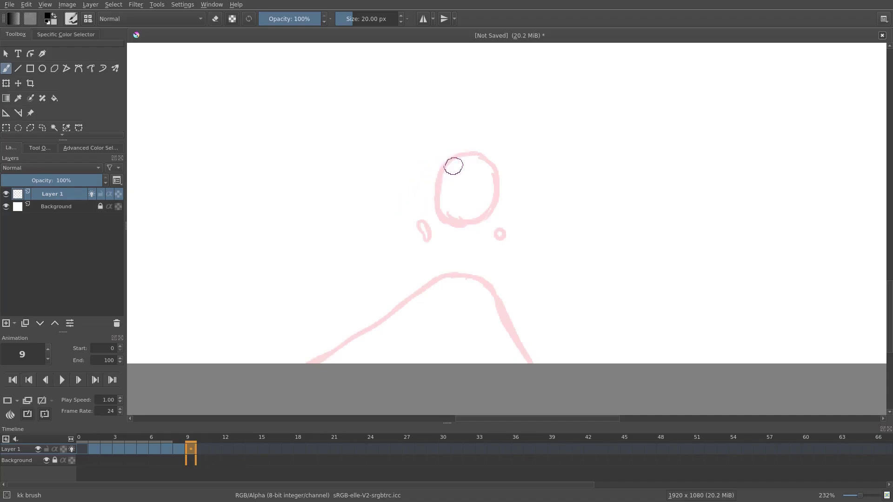
pyautogui.moveTo(484, 150)
pyautogui.mouseDown()
pyautogui.moveTo(505, 208)
pyautogui.moveTo(486, 170)
pyautogui.mouseUp()
pyautogui.hotkey('ctrl', 'z')
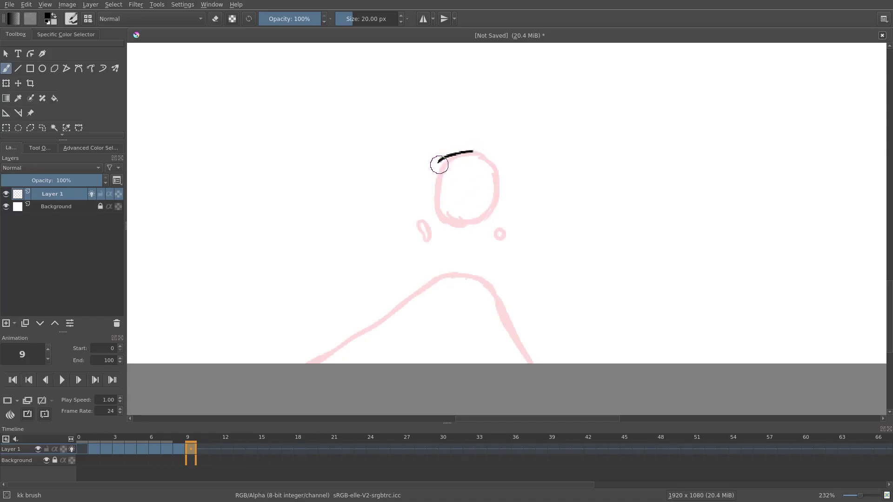
pyautogui.moveTo(440, 161)
pyautogui.mouseDown()
pyautogui.moveTo(429, 191)
pyautogui.moveTo(434, 180)
pyautogui.moveTo(438, 208)
pyautogui.moveTo(435, 191)
pyautogui.moveTo(446, 216)
pyautogui.moveTo(439, 200)
pyautogui.moveTo(463, 217)
pyautogui.mouseUp()
pyautogui.moveTo(451, 167)
pyautogui.mouseDown()
pyautogui.moveTo(487, 155)
pyautogui.moveTo(506, 182)
pyautogui.moveTo(497, 172)
pyautogui.moveTo(501, 206)
pyautogui.moveTo(502, 192)
pyautogui.moveTo(465, 218)
pyautogui.mouseUp()
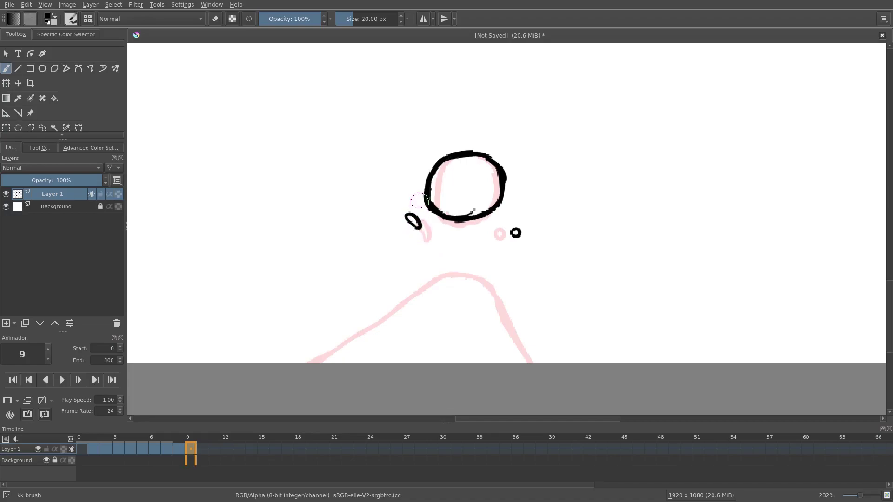
# Compare frame 9 with frame 8 and remove the left small droplet from frame 9.
pyautogui.press('Left')
pyautogui.press('Right')
pyautogui.press('Left')
pyautogui.press('Right')
pyautogui.press('e')
pyautogui.moveTo(413, 228)
pyautogui.mouseDown()
pyautogui.moveTo(407, 215)
pyautogui.moveTo(431, 226)
pyautogui.mouseUp()
pyautogui.press('e')
pyautogui.hotkey('ctrl', 'z')
# Sketch temporary curved motion paths through both small droplets on frame 9 and undo them.
pyautogui.moveTo(289, 183); pyautogui.dragTo(429, 250)
pyautogui.moveTo(495, 235); pyautogui.dragTo(580, 250)
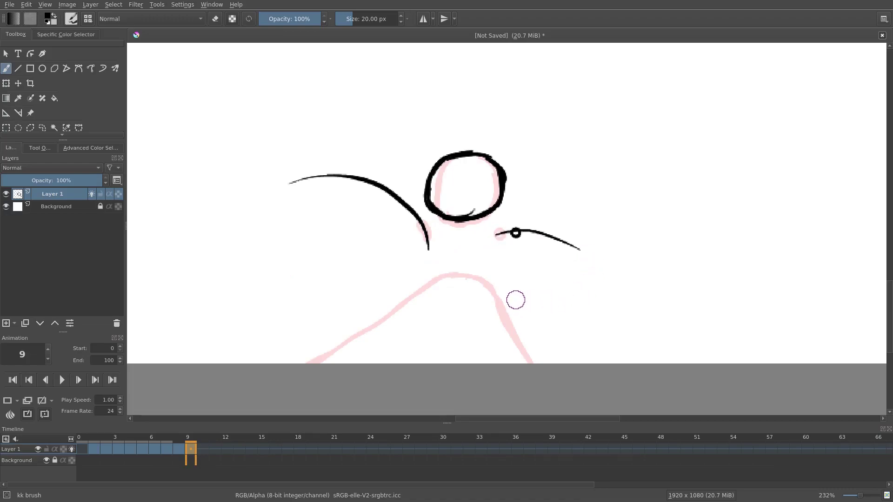
pyautogui.hotkey('ctrl', 'z')
pyautogui.hotkey('ctrl', 'z')
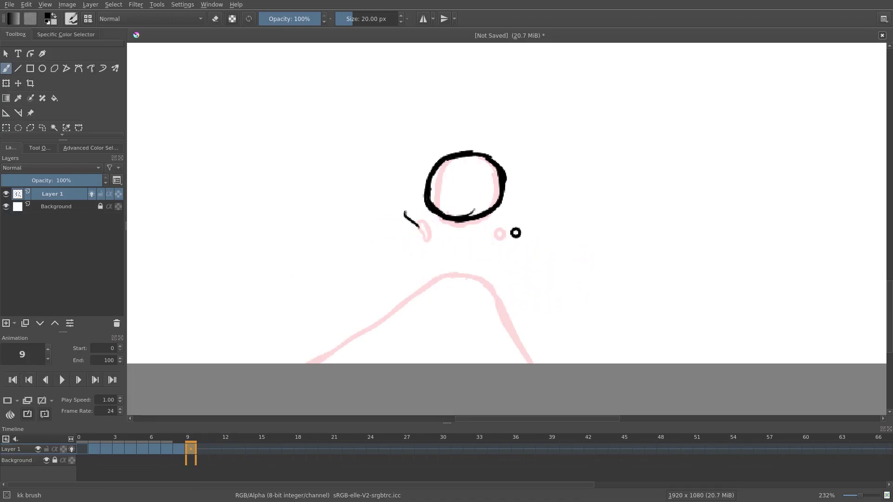
# Redraw the left small droplet on frame 9 closer to its onion skin and compare it with frame 8.
pyautogui.hotkey('ctrl', 'z')
pyautogui.press('Left')
pyautogui.press('Right')
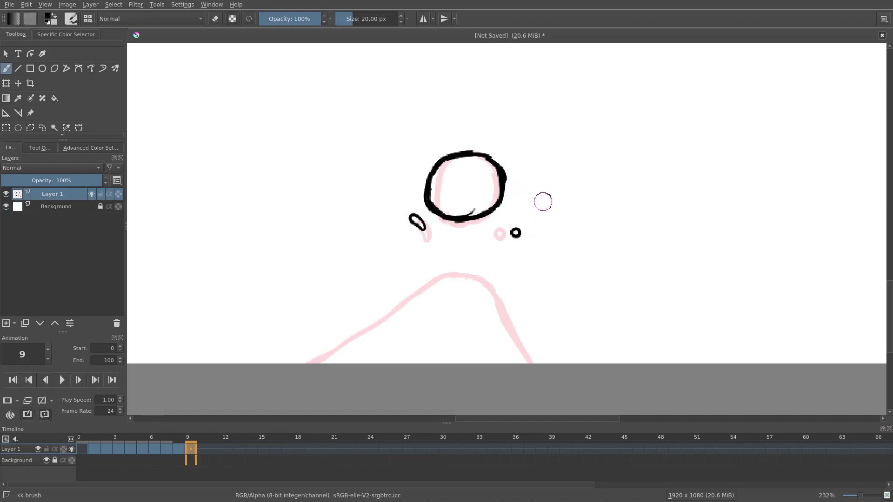
pyautogui.press('Left')
pyautogui.press('Right')
pyautogui.press('Left')
pyautogui.press('Right')
# Sketch temporary marks around the right small droplet, including a loose circle on frame 8, and undo them.
pyautogui.moveTo(531, 236); pyautogui.dragTo(508, 219)
pyautogui.hotkey('ctrl', 'z')
pyautogui.moveTo(536, 277); pyautogui.dragTo(537, 174)
pyautogui.press('Left')
pyautogui.press('Left')
pyautogui.press('Right')
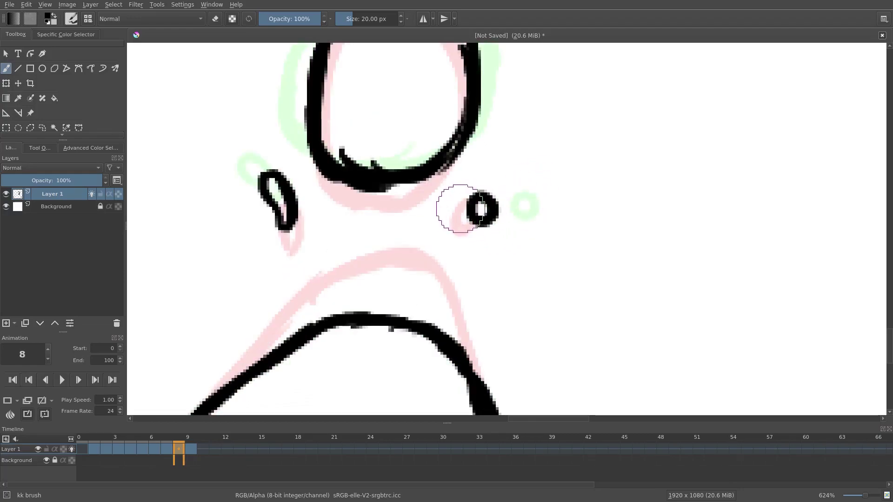
pyautogui.moveTo(456, 214); pyautogui.dragTo(460, 235)
pyautogui.hotkey('ctrl', 'z')
pyautogui.moveTo(469, 183); pyautogui.dragTo(495, 207)
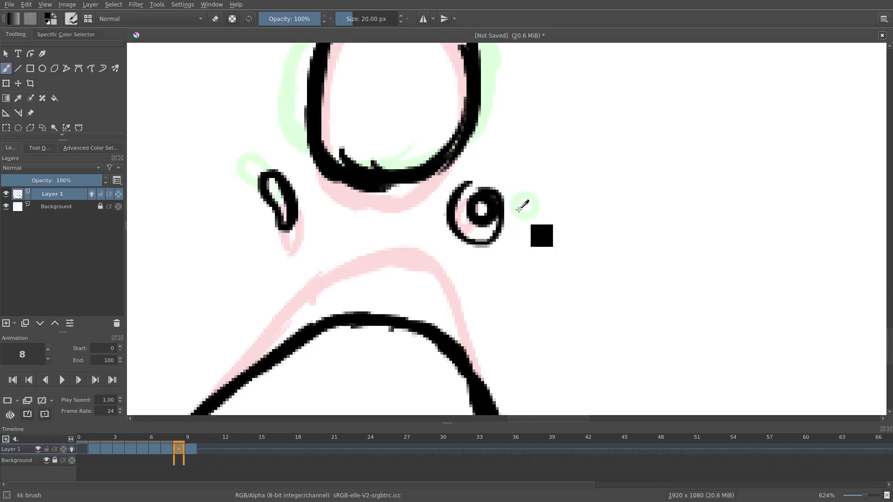
pyautogui.hotkey('ctrl', 'z')
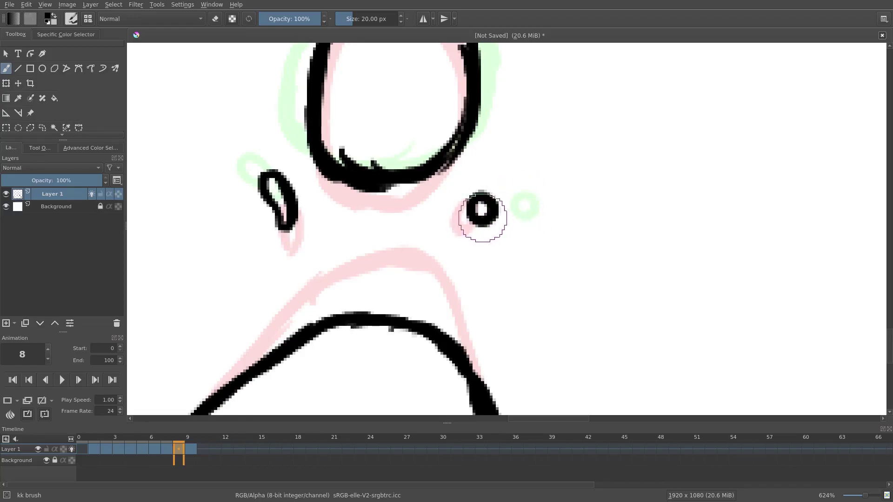
# Sketch a short direction line beside the right droplet and arcs around the left droplet on frame 8, and undo them.
pyautogui.moveTo(498, 205); pyautogui.dragTo(512, 205)
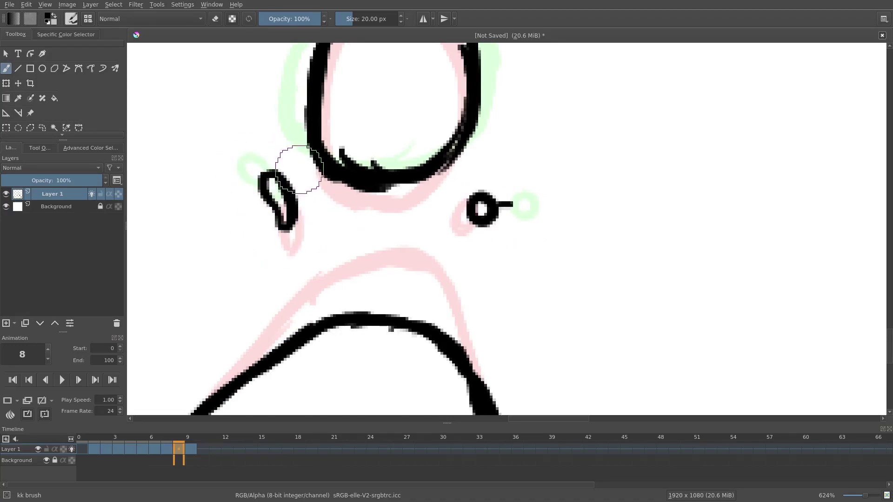
pyautogui.moveTo(272, 137)
pyautogui.mouseDown()
pyautogui.moveTo(233, 146)
pyautogui.moveTo(222, 255)
pyautogui.mouseUp()
pyautogui.moveTo(305, 263); pyautogui.dragTo(264, 154)
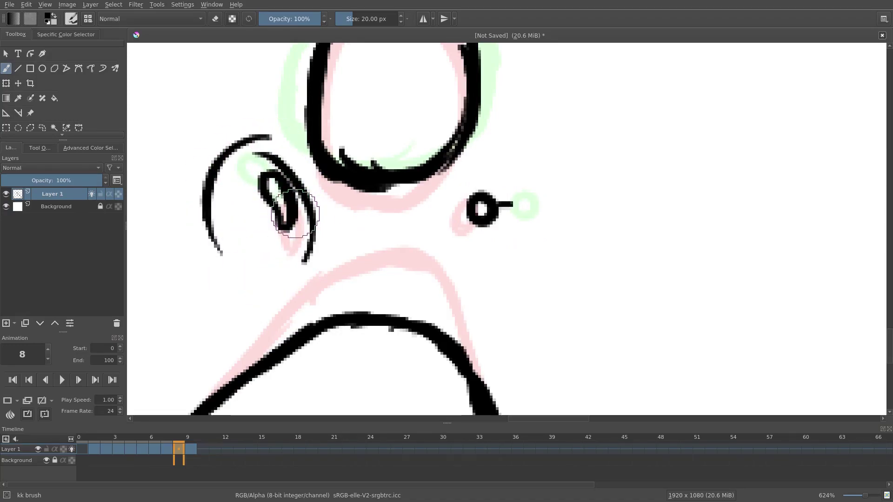
pyautogui.hotkey('ctrl', 'z')
pyautogui.hotkey('ctrl', 'z')
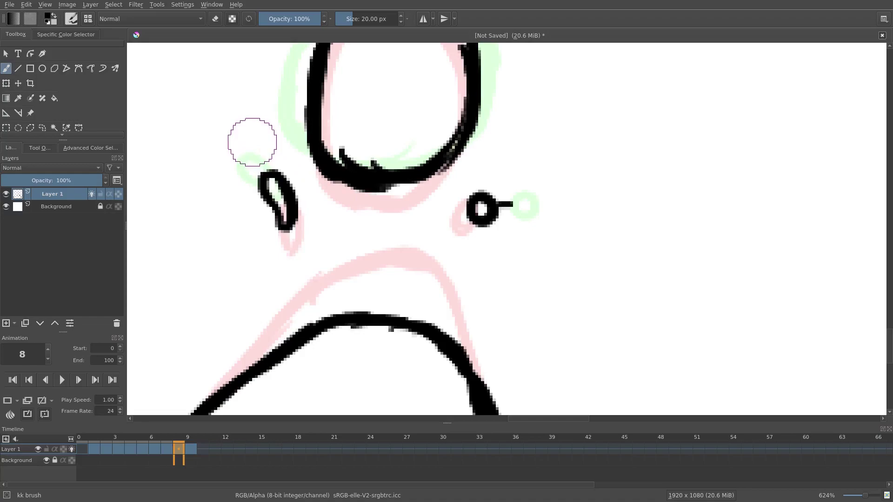
pyautogui.hotkey('ctrl', 'z')
# Return to frame 9 and draw the hump below the droplets as a lower, flatter curve.
pyautogui.press('Left')
pyautogui.press('Right')
pyautogui.press('Right')
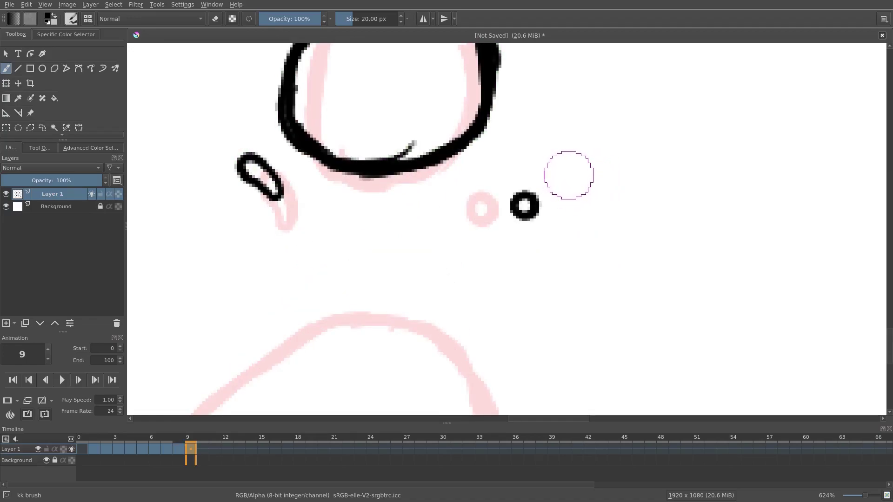
pyautogui.scroll(-2, 558, 173)
pyautogui.moveTo(265, 344)
pyautogui.mouseDown()
pyautogui.moveTo(434, 269)
pyautogui.moveTo(558, 358)
pyautogui.mouseUp()
# Draw the large droplet on frame 10 as a wide oval, refining its outline with the eraser.
pyautogui.press('Right')
pyautogui.moveTo(444, 89)
pyautogui.mouseDown()
pyautogui.moveTo(425, 144)
pyautogui.moveTo(440, 225)
pyautogui.mouseUp()
pyautogui.moveTo(412, 147)
pyautogui.mouseDown()
pyautogui.moveTo(416, 223)
pyautogui.moveTo(491, 159)
pyautogui.moveTo(435, 225)
pyautogui.mouseUp()
pyautogui.press('e')
pyautogui.moveTo(476, 151)
pyautogui.mouseDown()
pyautogui.moveTo(395, 153)
pyautogui.moveTo(476, 145)
pyautogui.moveTo(499, 177)
pyautogui.mouseUp()
pyautogui.press('e')
pyautogui.press('e')
pyautogui.moveTo(484, 165); pyautogui.dragTo(474, 203)
pyautogui.press('e')
pyautogui.moveTo(410, 215); pyautogui.dragTo(484, 210)
# Add a small droplet on each side of the large droplet on frame 10.
pyautogui.moveTo(530, 226); pyautogui.dragTo(527, 226)
pyautogui.moveTo(498, 264); pyautogui.dragTo(538, 265)
pyautogui.hotkey('ctrl', 'z')
pyautogui.moveTo(379, 210); pyautogui.dragTo(377, 212)
# Draw the large droplet on frame 11 narrower and lower than the onion skin, checking it in the mirrored view.
pyautogui.press('Right')
pyautogui.moveTo(407, 181)
pyautogui.mouseDown()
pyautogui.moveTo(434, 152)
pyautogui.moveTo(484, 214)
pyautogui.moveTo(401, 209)
pyautogui.mouseUp()
pyautogui.press('m')
pyautogui.press('m')
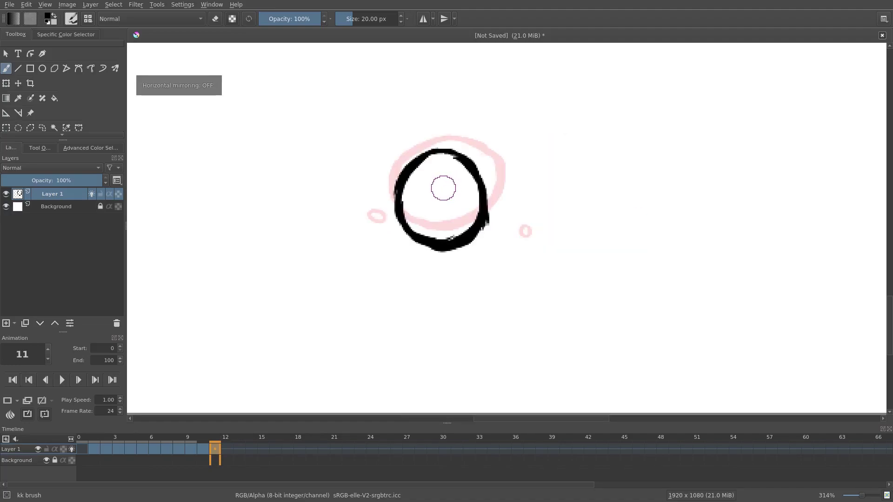
# Select the large droplet on frame 11 with a freehand selection, shift it slightly right with Transform, and deselect.
pyautogui.click(43, 128)
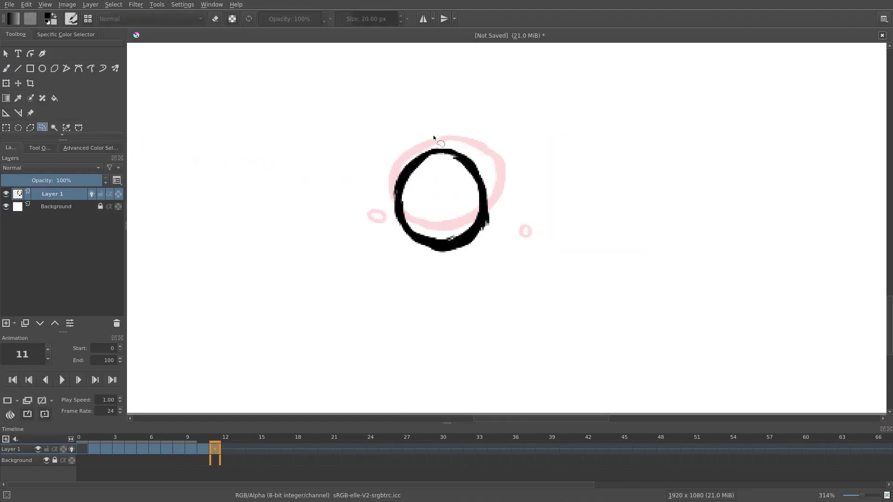
pyautogui.moveTo(58, 139); pyautogui.dragTo(58, 158)
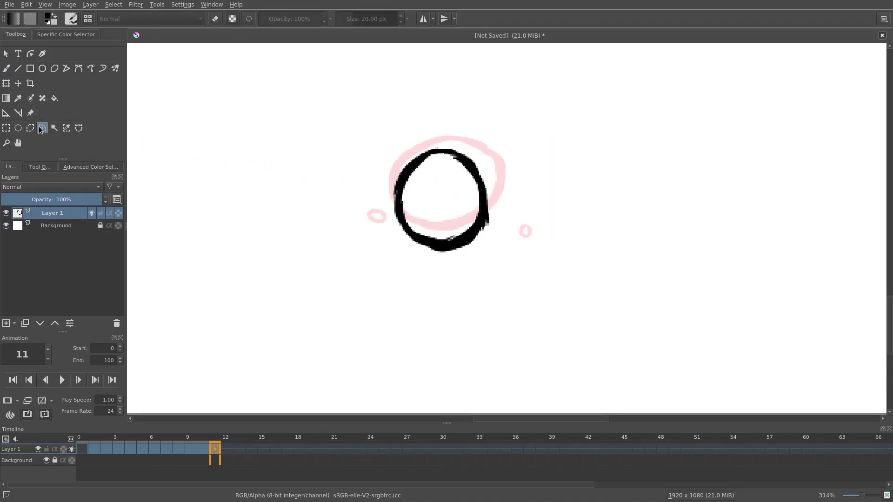
pyautogui.moveTo(427, 117)
pyautogui.mouseDown()
pyautogui.moveTo(558, 207)
pyautogui.moveTo(426, 118)
pyautogui.mouseUp()
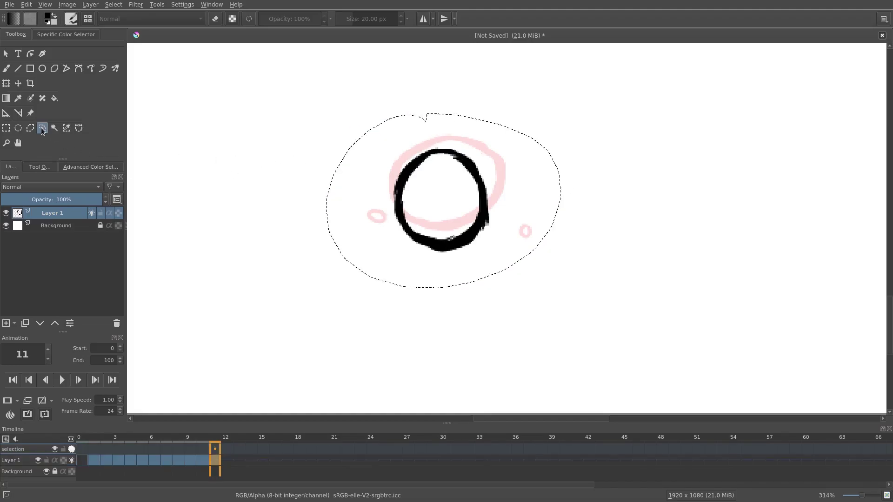
pyautogui.click(6, 84)
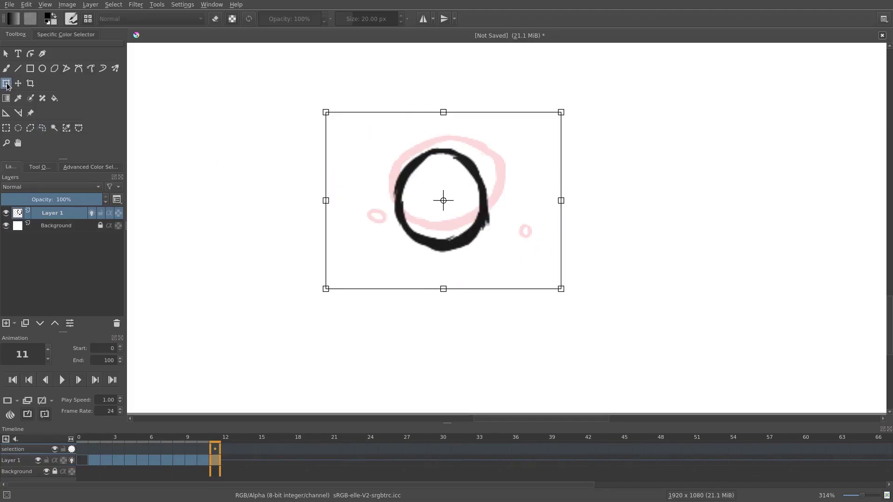
pyautogui.moveTo(406, 177); pyautogui.dragTo(413, 177)
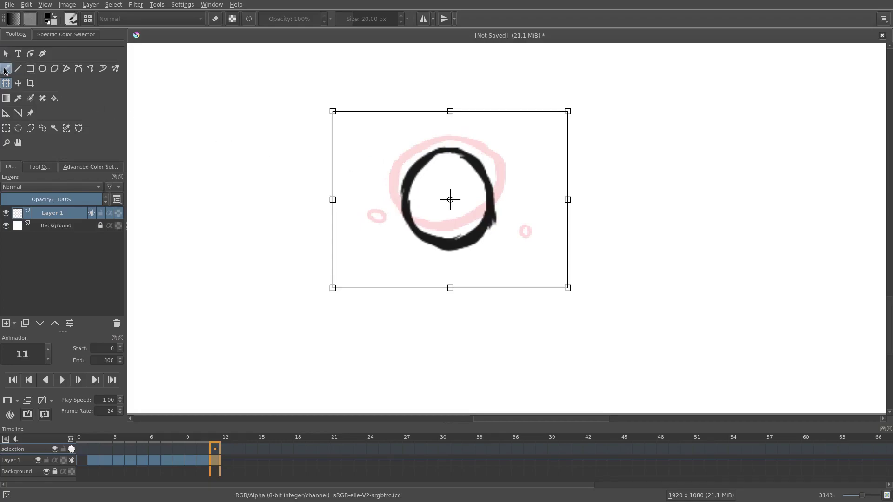
pyautogui.click(6, 70)
pyautogui.click(114, 5)
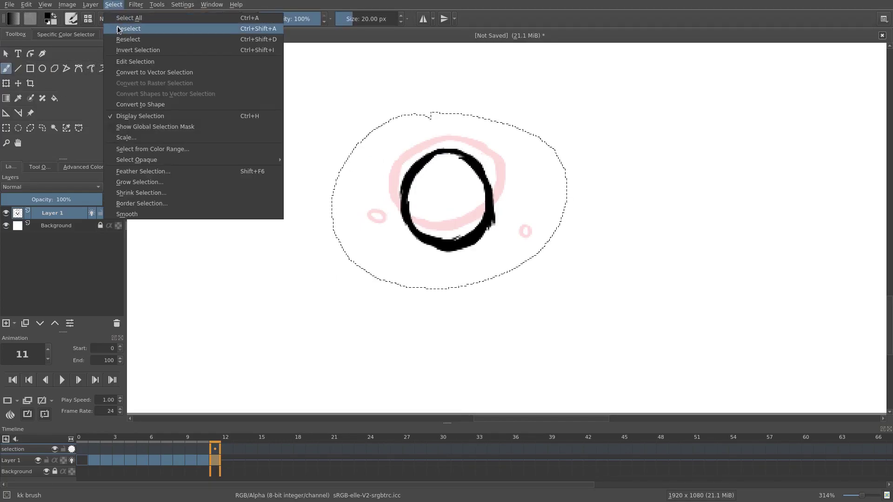
pyautogui.click(135, 27)
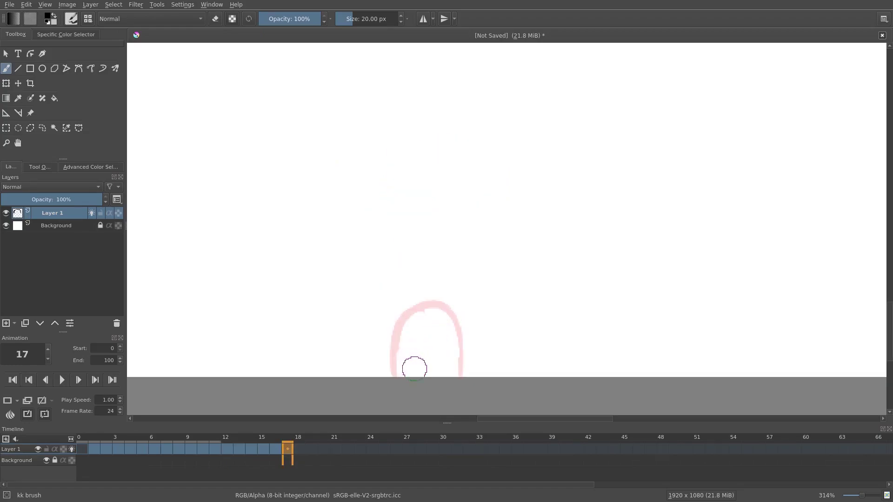
# Draw a tiny droplet cap at the canvas's lower edge on frame 17 and add an empty frame 18.
pyautogui.moveTo(403, 389); pyautogui.dragTo(438, 373)
pyautogui.press('.')
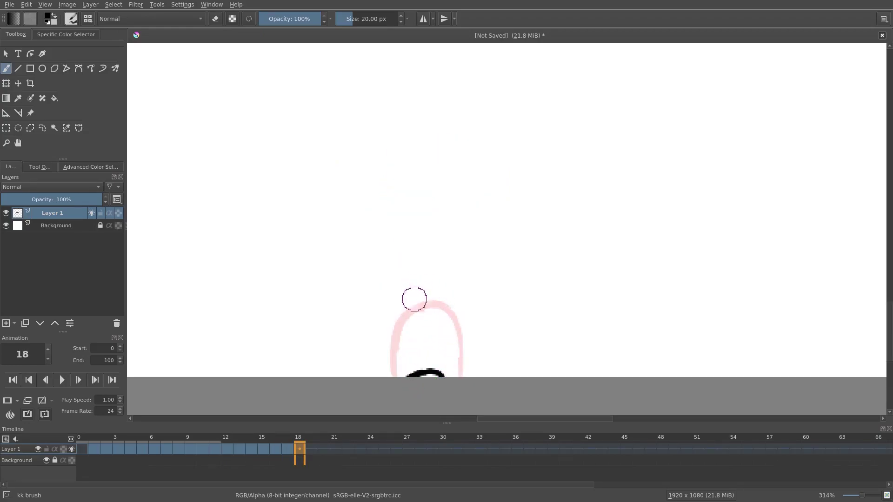
pyautogui.press('Insert')
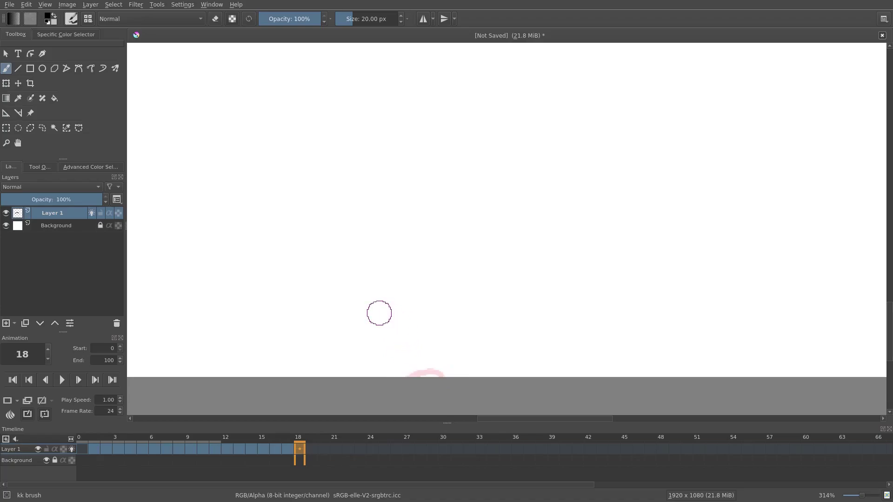
# Set the animation's end frame to 20.
pyautogui.moveTo(359, 275); pyautogui.dragTo(395, 294)
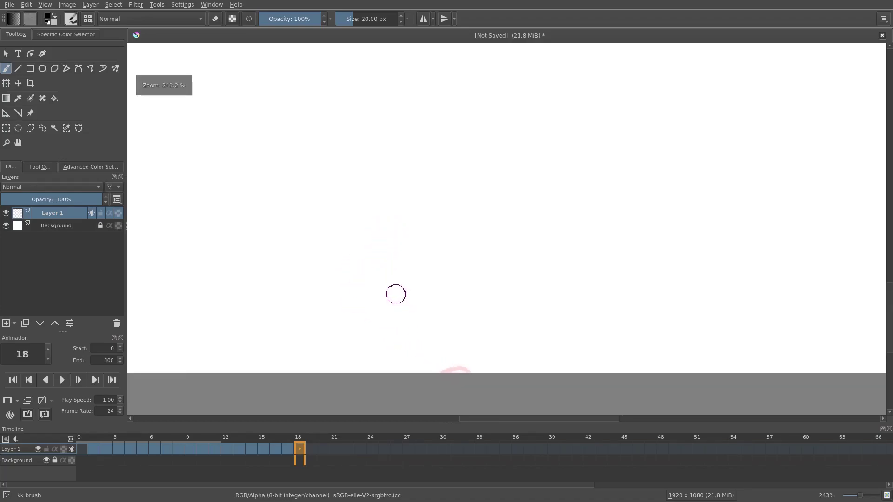
pyautogui.moveTo(307, 325); pyautogui.dragTo(329, 308)
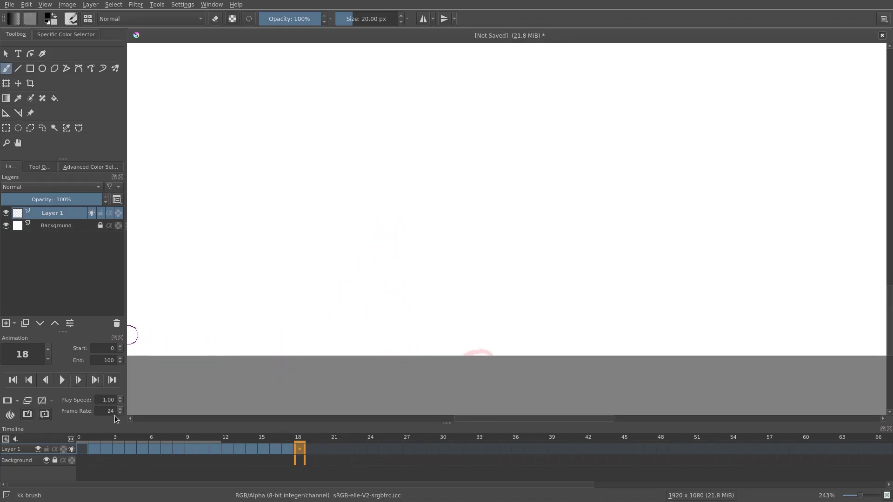
pyautogui.write('2')
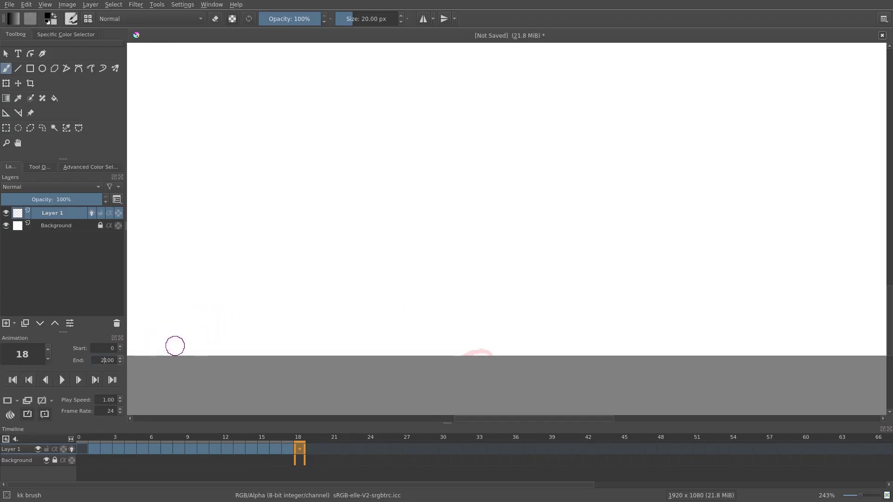
pyautogui.write('0')
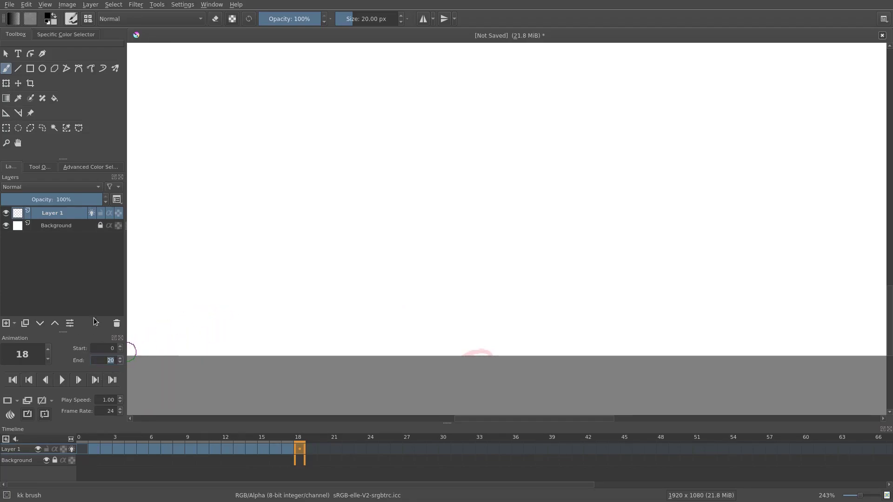
# Play the animation from frame 0 and review the motion of the splash and droplets.
pyautogui.scroll(-7, 357, 217)
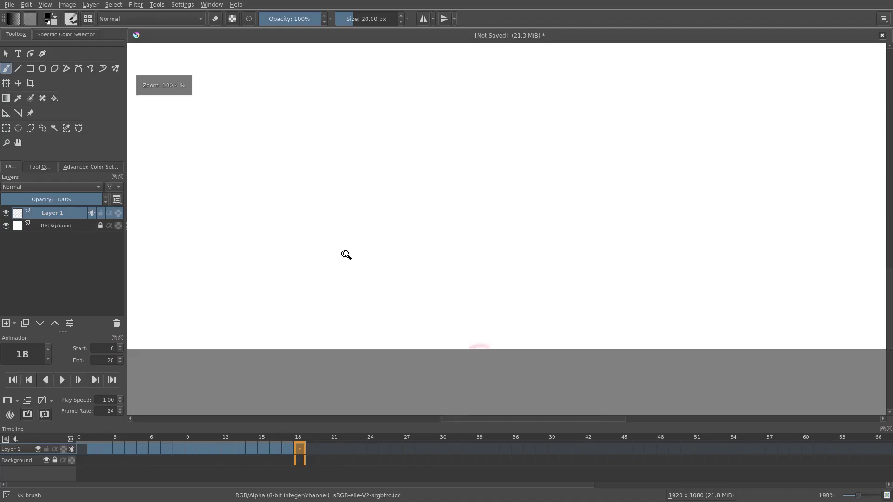
pyautogui.moveTo(368, 199); pyautogui.dragTo(395, 313)
pyautogui.moveTo(396, 248); pyautogui.dragTo(440, 219)
pyautogui.moveTo(471, 246); pyautogui.dragTo(451, 237)
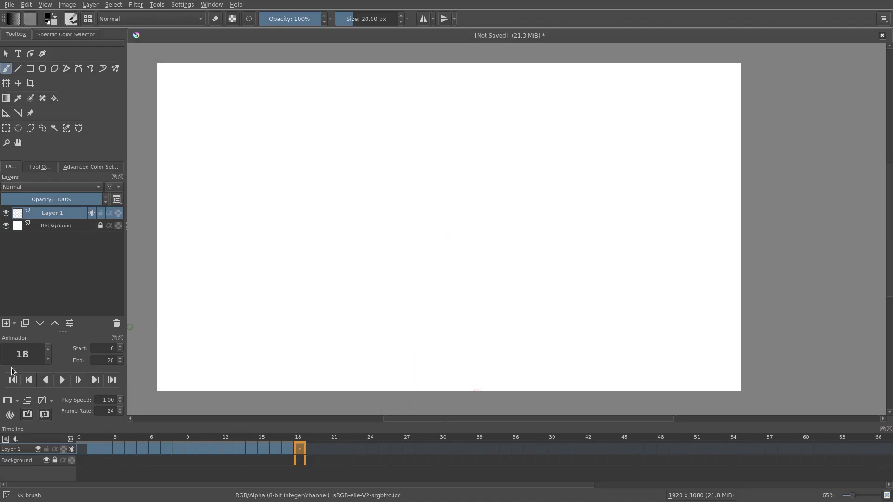
pyautogui.click(14, 379)
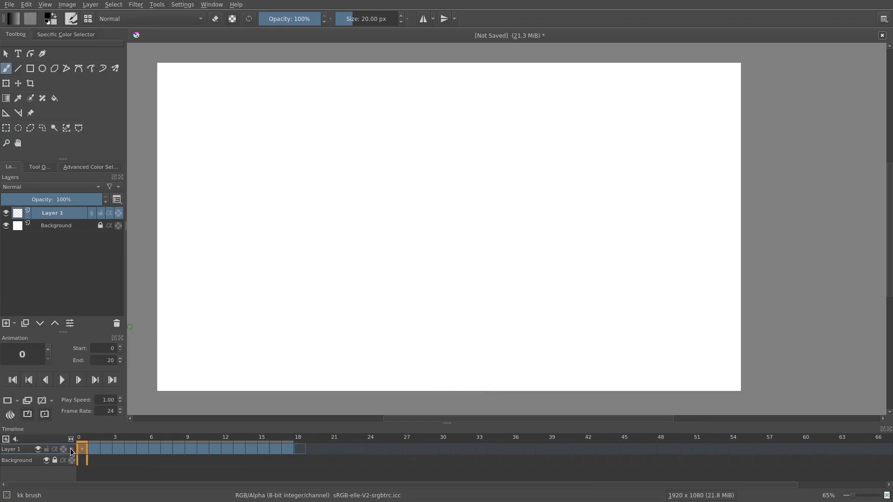
pyautogui.click(61, 381)
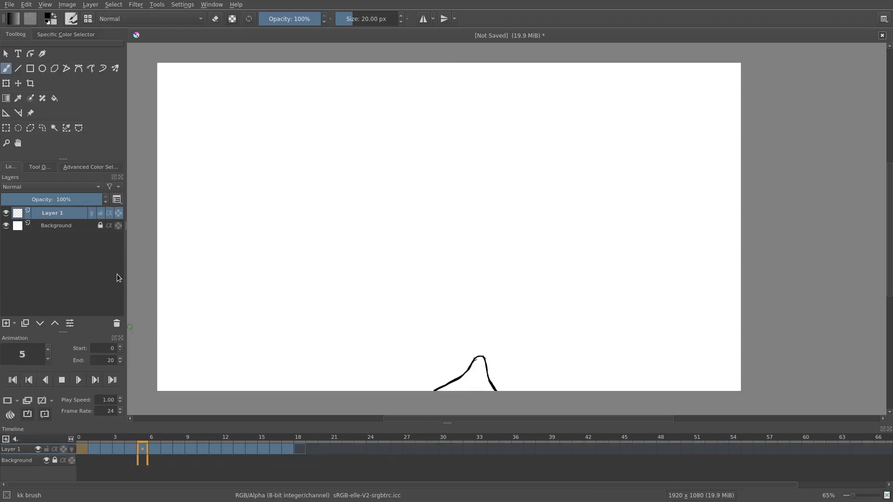
pyautogui.moveTo(462, 286); pyautogui.dragTo(462, 254)
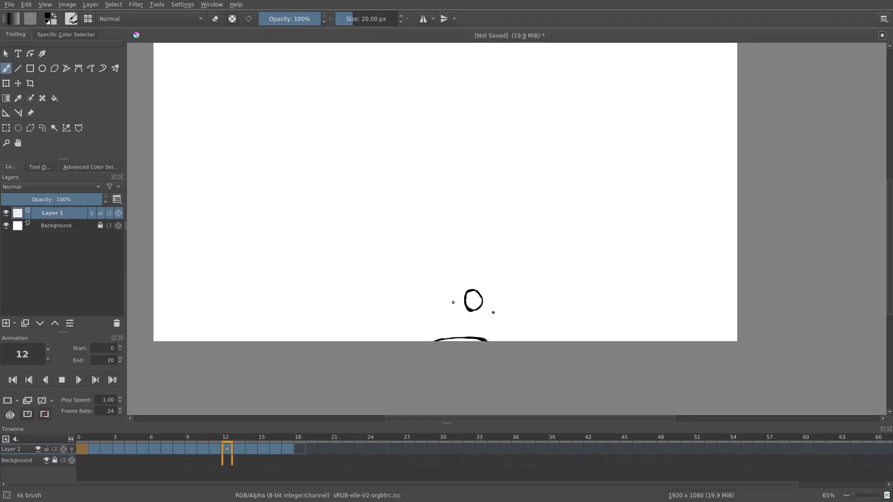
pyautogui.scroll(3, 494, 283)
pyautogui.moveTo(494, 309); pyautogui.dragTo(480, 295)
pyautogui.scroll(1, 481, 295)
pyautogui.scroll(1, 498, 255)
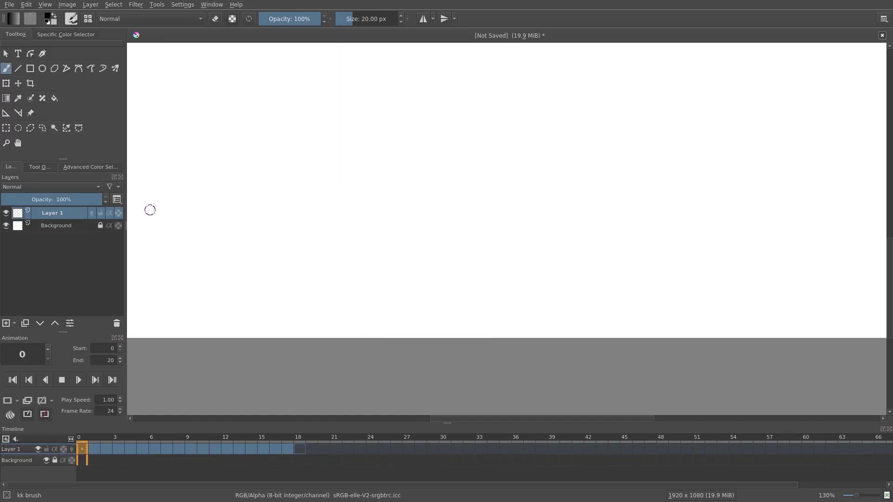
# Stop the playback and step forward to frame 2.
pyautogui.click(63, 378)
pyautogui.press('Right')
pyautogui.press('Right')
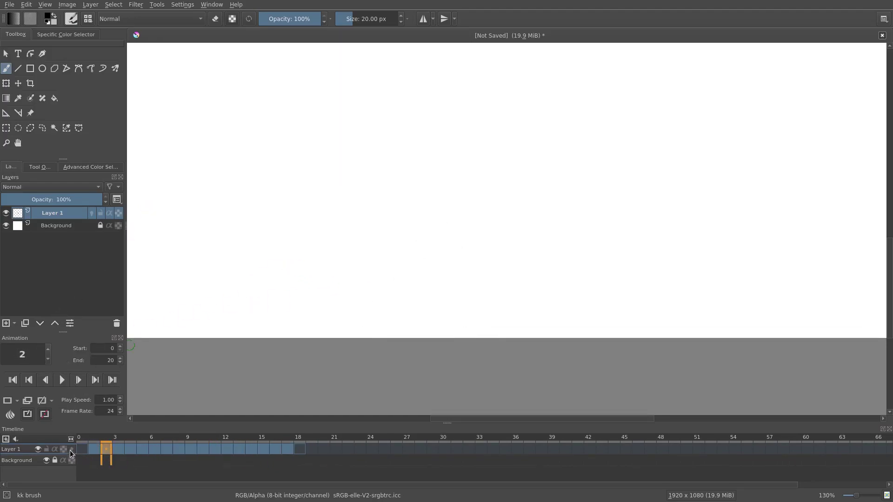
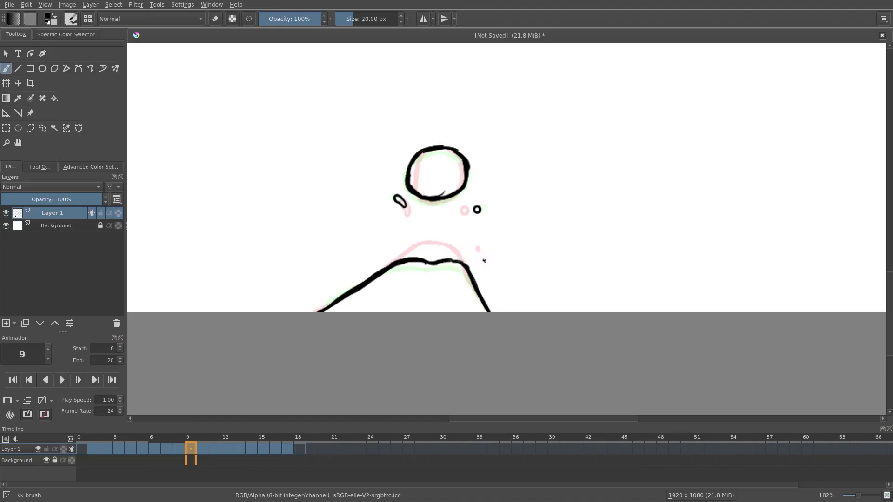
# Step forward to frame 11 and play the animation from the first frame to review its motion.
pyautogui.press('.')
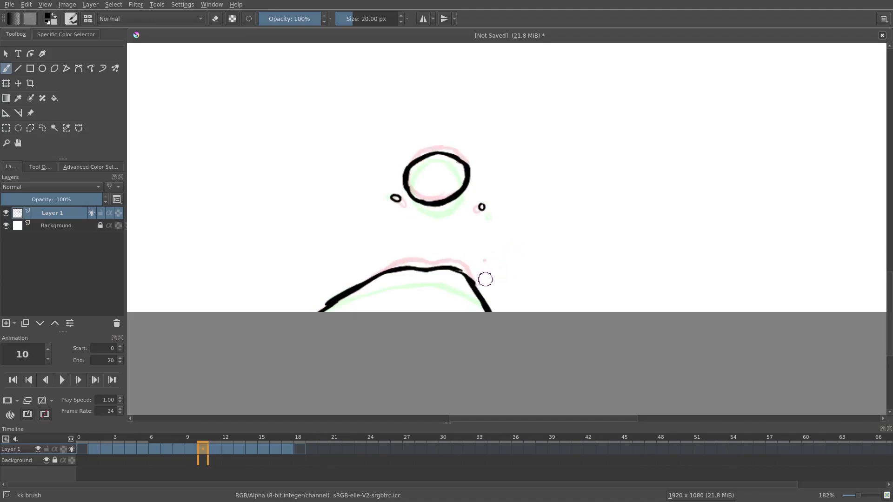
pyautogui.press('.')
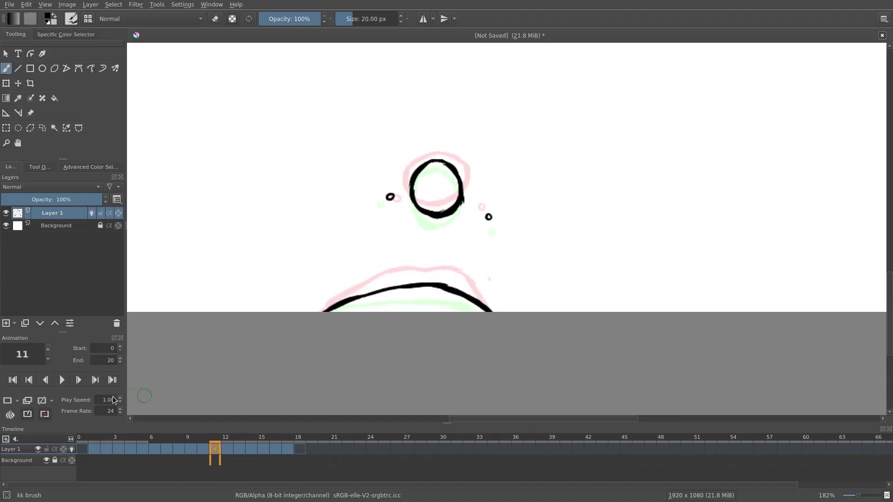
pyautogui.click(17, 380)
pyautogui.click(62, 381)
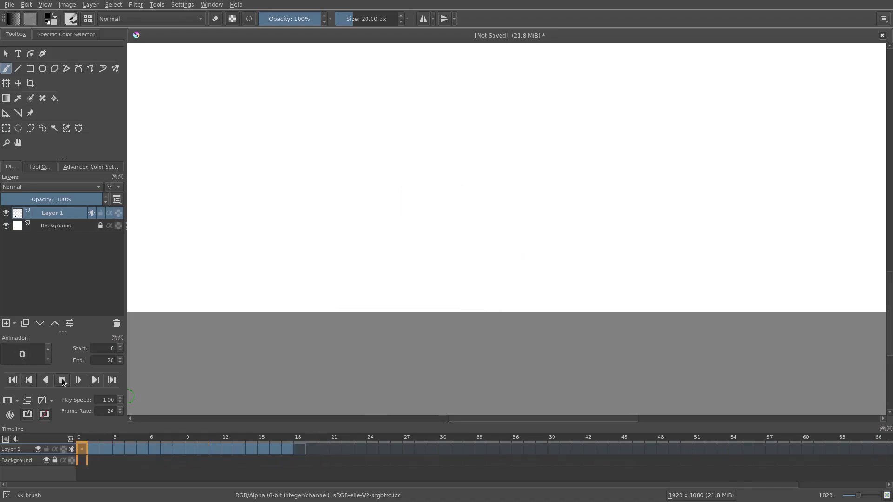
pyautogui.click(62, 380)
# Step back and forth through the frames up to frame 8 to examine how the large drop separates from the splash.
pyautogui.press('.')
pyautogui.press('.')
pyautogui.press('.')
pyautogui.press('.')
pyautogui.press('.')
pyautogui.press('.')
pyautogui.press('.')
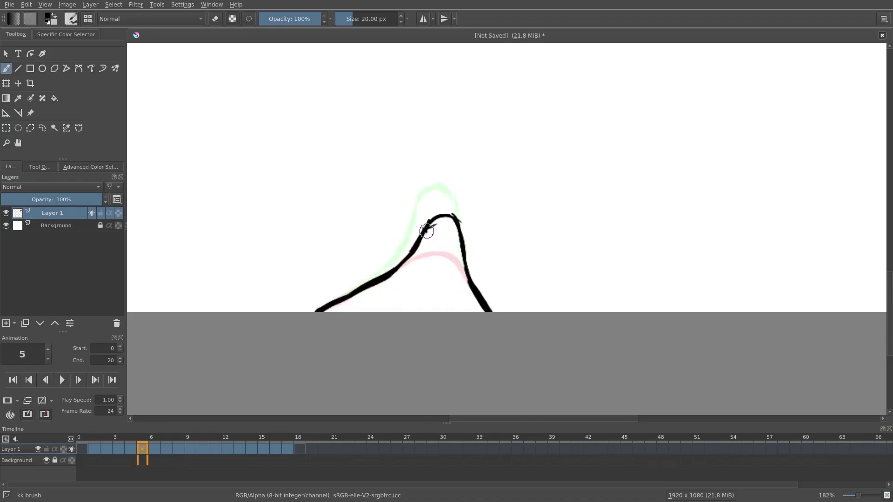
pyautogui.press('.')
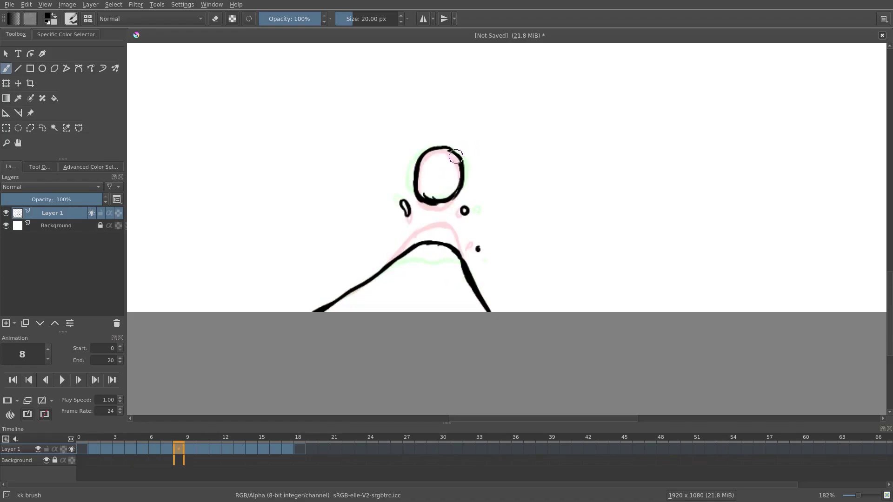
pyautogui.press(',')
pyautogui.press(',')
pyautogui.press(',')
pyautogui.press('.')
pyautogui.press('.')
pyautogui.press(',')
pyautogui.press('.')
# On frame 7, join the large drop to the splash's peak with a thin neck and erase the outlines crossing it.
pyautogui.scroll(2, 442, 223)
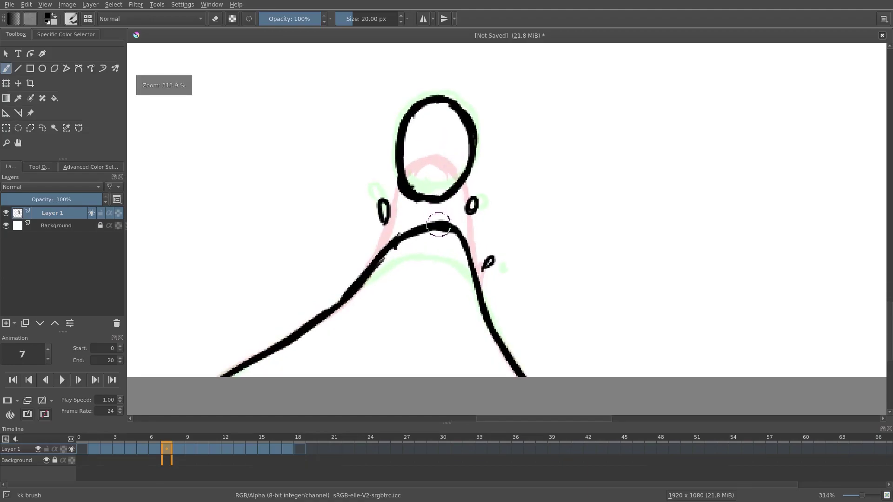
pyautogui.press('e')
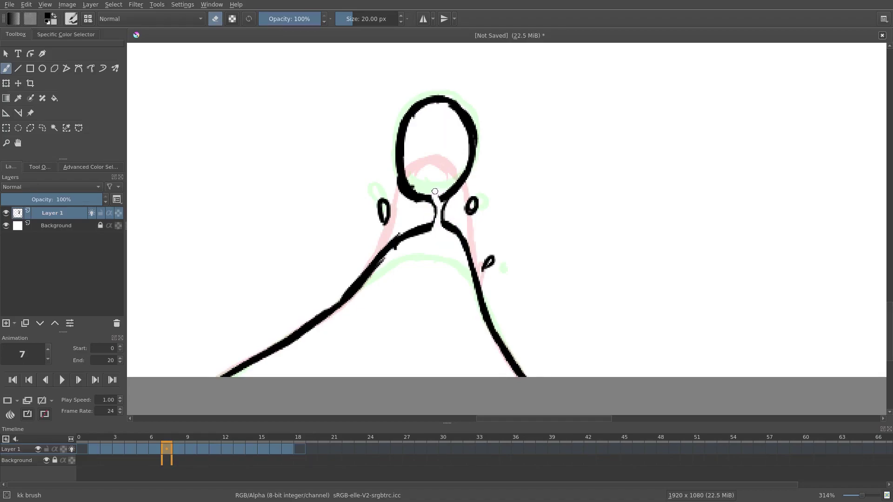
pyautogui.press('e')
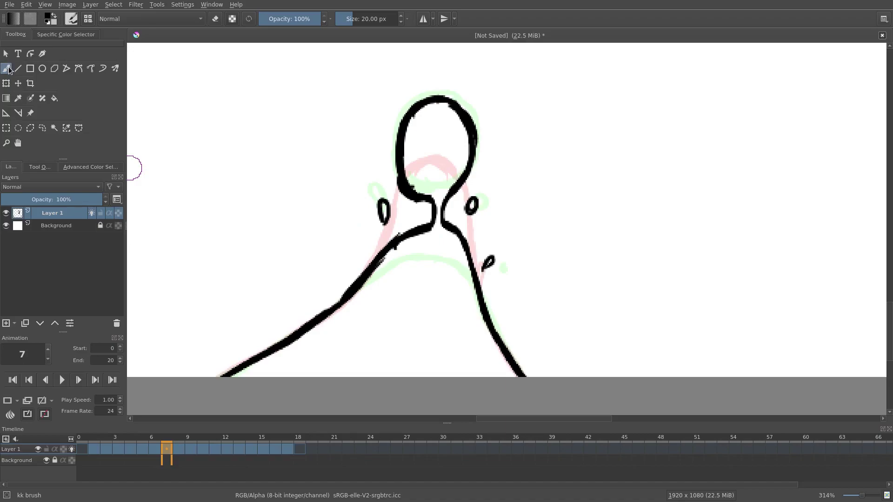
pyautogui.click(216, 19)
# On frame 8, draw a short drip hanging beneath the large drop and erase the outline between them.
pyautogui.press('.')
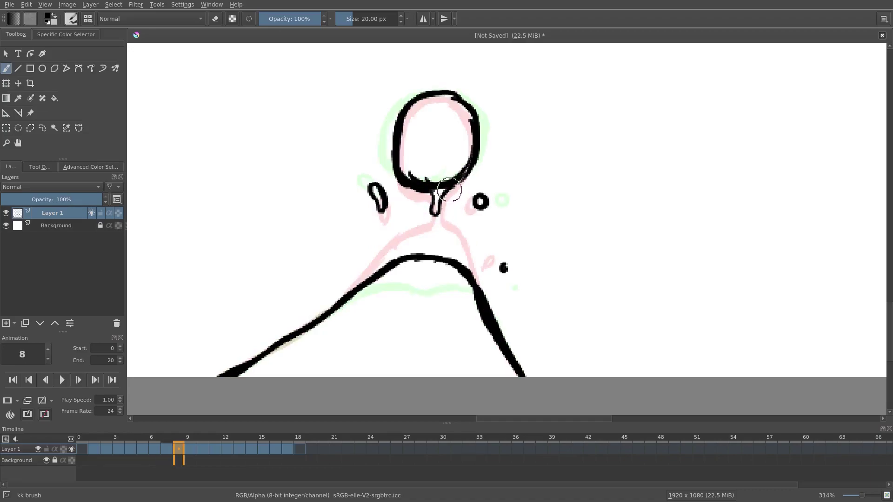
pyautogui.press('e')
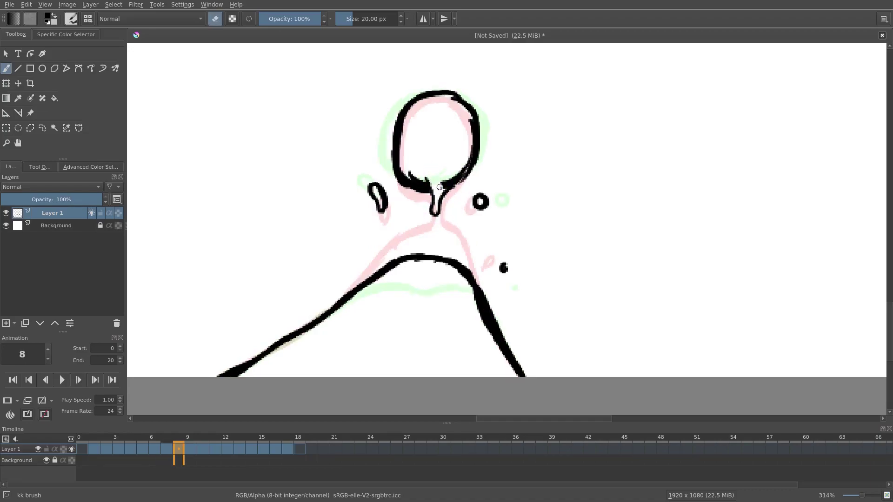
pyautogui.press('e')
# Draw the drip as a small detached droplet beneath the large drop on frames 9 and 10.
pyautogui.press('.')
pyautogui.press('.')
pyautogui.press('.')
# Play the animation to review the drip's separation, stop it and return to frame 9.
pyautogui.click(61, 381)
pyautogui.scroll(-4, 494, 197)
pyautogui.click(62, 381)
pyautogui.press(',')
pyautogui.press(',')
pyautogui.scroll(4, 482, 199)
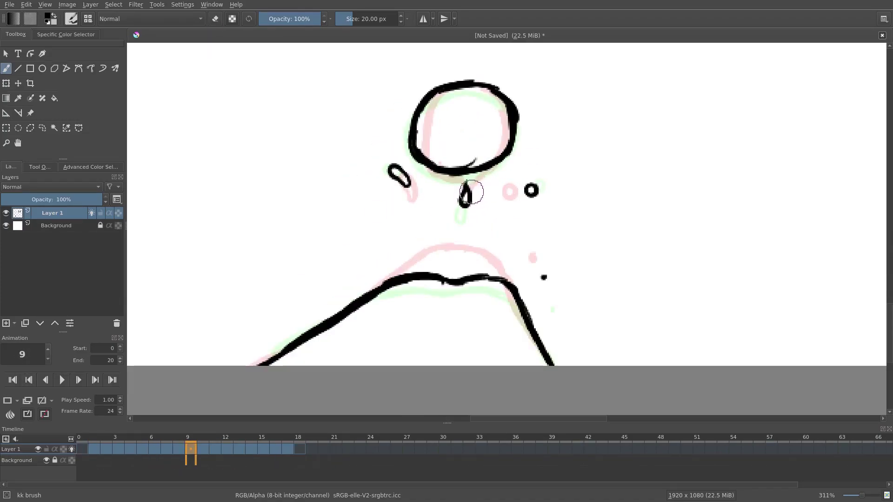
# Try to continue the small droplet downward beneath the large drop on frame 11.
pyautogui.press('e')
pyautogui.moveTo(472, 188); pyautogui.dragTo(468, 199)
pyautogui.press('.')
pyautogui.press('.')
pyautogui.moveTo(470, 205); pyautogui.dragTo(466, 245)
pyautogui.hotkey('ctrl', 'z')
# Erase the small droplet beneath the large drop on frame 9 and redraw it higher, overlapping the drop's lower edge.
pyautogui.press('Left')
pyautogui.press('Left')
pyautogui.press('Left')
pyautogui.press('Left')
pyautogui.press('Right')
pyautogui.press('Right')
pyautogui.press('e')
pyautogui.moveTo(473, 200)
pyautogui.mouseDown()
pyautogui.moveTo(462, 181)
pyautogui.moveTo(476, 158)
pyautogui.mouseUp()
# Carry the small droplet across frames 10 to 15, passing over the large drop and falling on its right side.
pyautogui.press('Right')
pyautogui.press('Right')
pyautogui.press('.')
pyautogui.press('.')
pyautogui.press('.')
pyautogui.press('.')
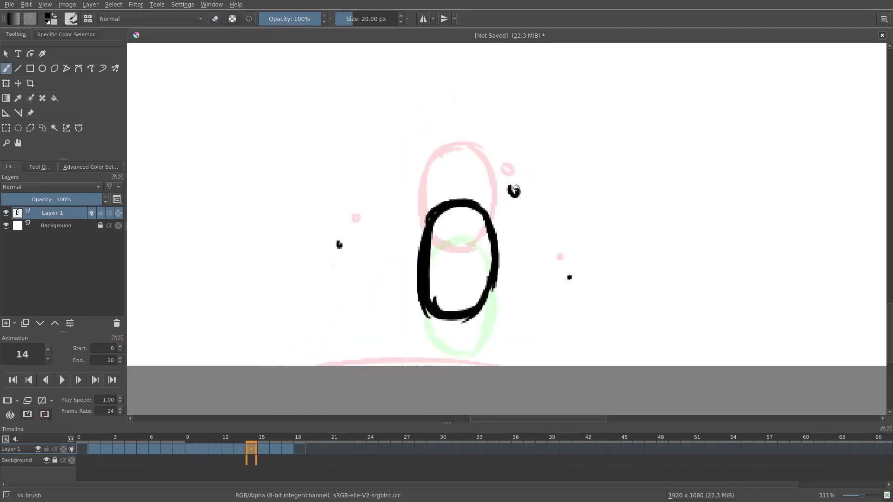
pyautogui.moveTo(517, 213); pyautogui.dragTo(520, 229)
pyautogui.press('.')
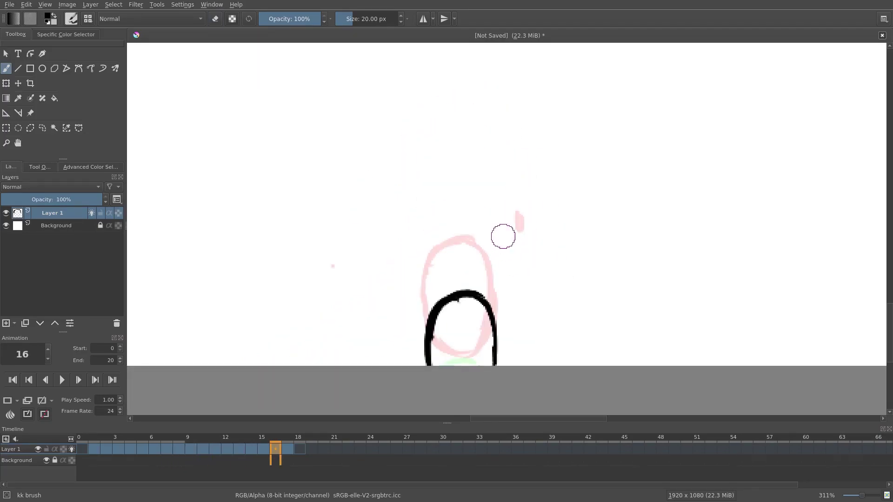
# Return to frame 14 and reshape the falling droplet beside the large drop into a solid slanted oval.
pyautogui.press(',')
pyautogui.press(',')
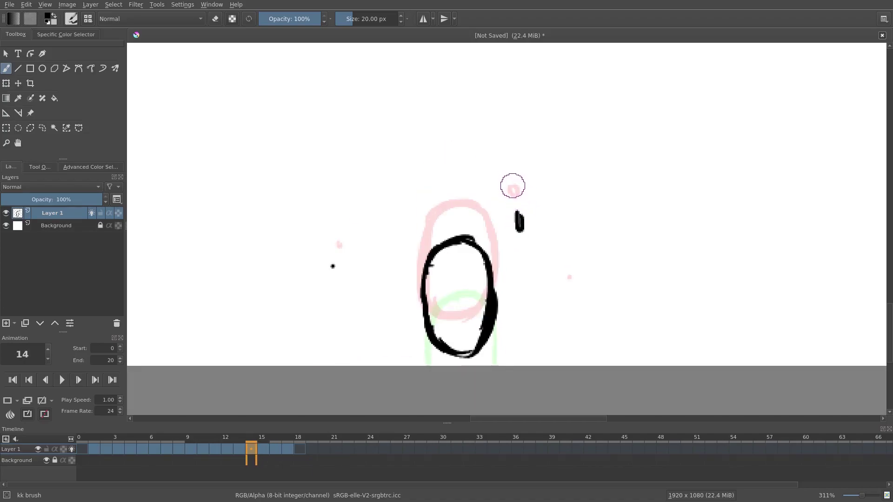
pyautogui.press('e')
pyautogui.moveTo(512, 190)
pyautogui.mouseDown()
pyautogui.moveTo(524, 200)
pyautogui.moveTo(509, 189)
pyautogui.moveTo(514, 198)
pyautogui.mouseUp()
pyautogui.press('e')
# Draw the falling droplet as a narrow elongated shape beside the large drop on frame 16.
pyautogui.press('.')
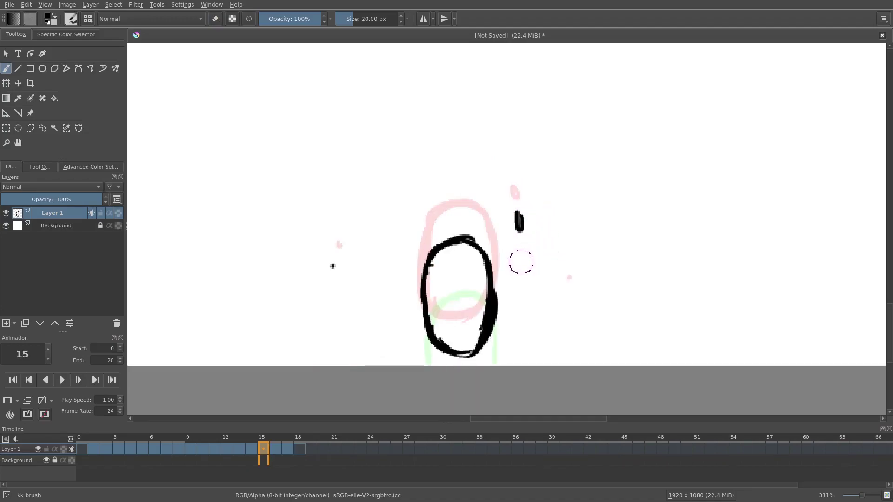
pyautogui.press('.')
pyautogui.moveTo(520, 256); pyautogui.dragTo(519, 282)
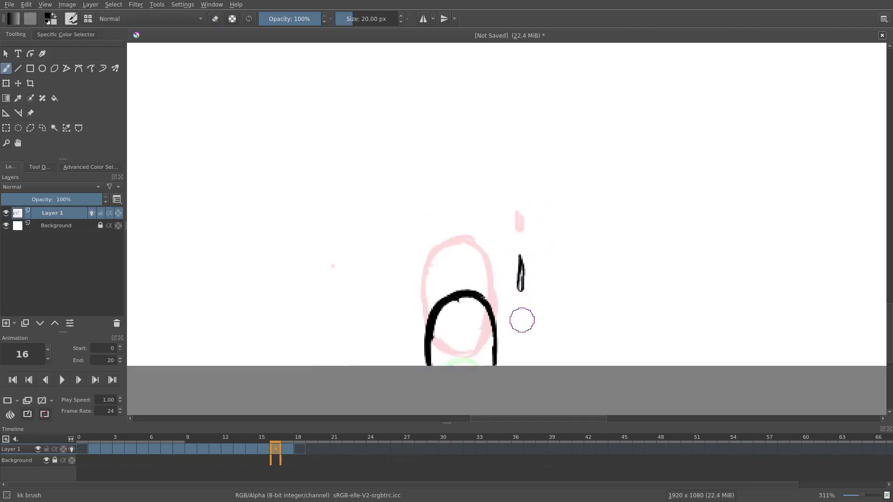
# Draw the droplet on frame 17 as a small oval near the canvas's lower edge, undoing unwanted strokes.
pyautogui.press('.')
pyautogui.moveTo(520, 331)
pyautogui.mouseDown()
pyautogui.moveTo(518, 321)
pyautogui.moveTo(522, 359)
pyautogui.mouseUp()
pyautogui.hotkey('ctrl', 'z')
pyautogui.hotkey('ctrl', 'z')
# Draw a tiny dot just above the canvas's lower edge on frame 18 for the vanishing droplet.
pyautogui.press('.')
pyautogui.hotkey('ctrl', 'z')
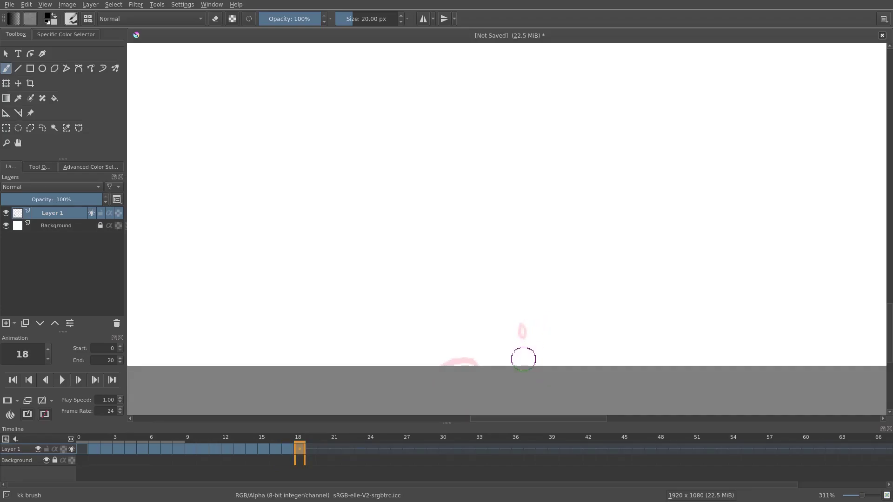
pyautogui.moveTo(523, 358); pyautogui.dragTo(523, 360)
pyautogui.hotkey('ctrl', 'z')
pyautogui.click(524, 358)
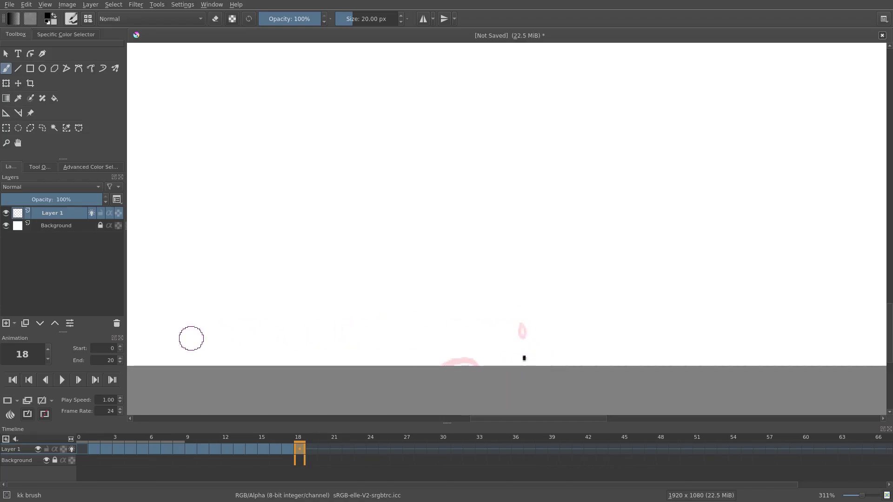
# Add an empty frame 19 to end the splash.
pyautogui.click(13, 380)
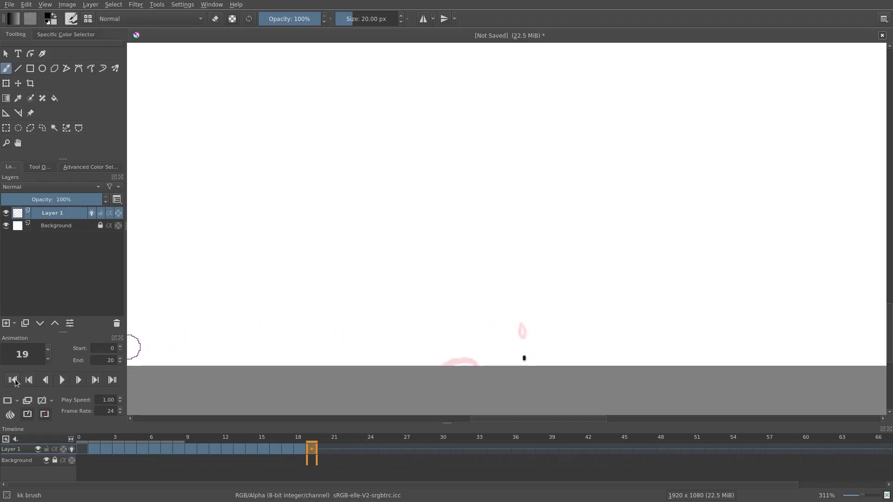
pyautogui.click(298, 449)
pyautogui.click(314, 447)
# Play the animation from the first frame and review the whole splash.
pyautogui.click(14, 379)
pyautogui.click(61, 380)
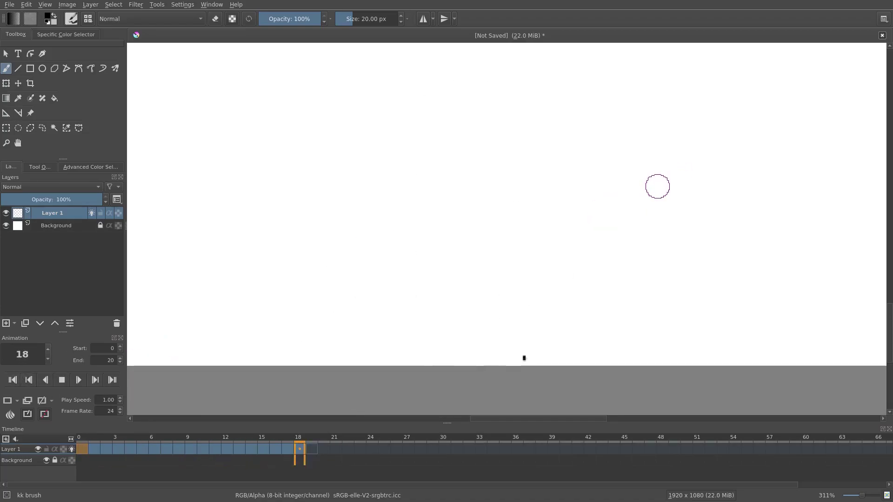
pyautogui.scroll(-3, 645, 212)
pyautogui.scroll(-1, 647, 210)
pyautogui.moveTo(647, 205); pyautogui.dragTo(612, 265)
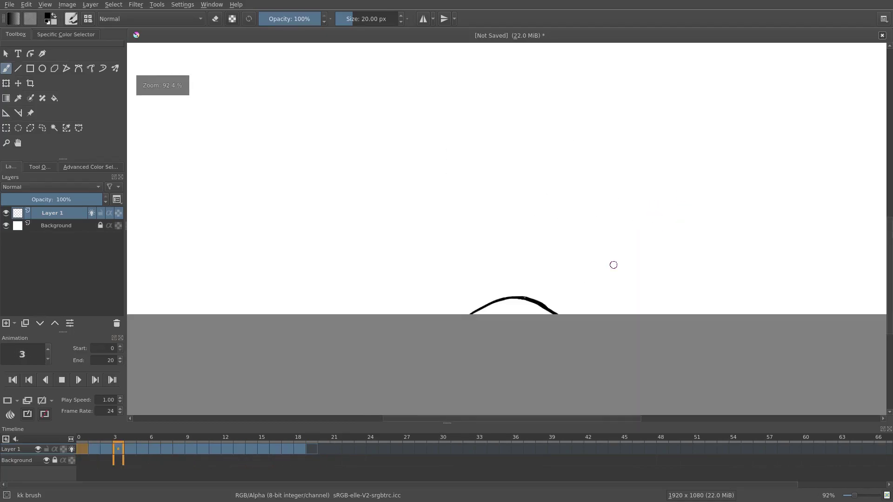
pyautogui.scroll(-1, 618, 264)
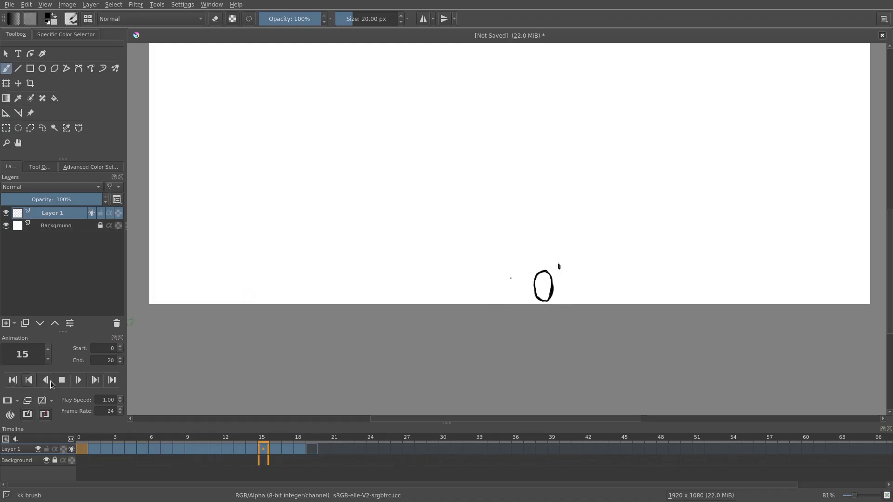
# Stop the playback and step through frames 5 to 8 to examine the splash's peak as the drop separates.
pyautogui.press('Escape')
pyautogui.press('Right')
pyautogui.press('Right')
pyautogui.press('Right')
pyautogui.press('Right')
pyautogui.press('Right')
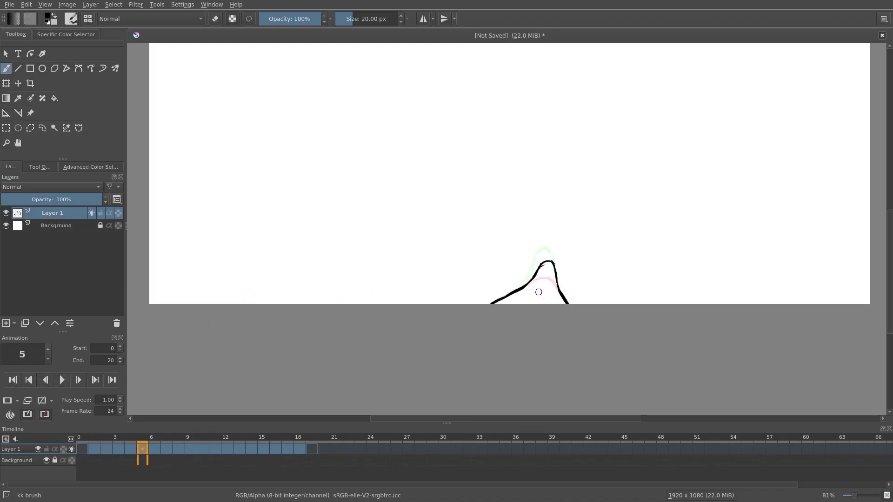
pyautogui.moveTo(547, 278); pyautogui.dragTo(580, 188)
pyautogui.press('Right')
pyautogui.press('Right')
pyautogui.press('Right')
pyautogui.press('Right')
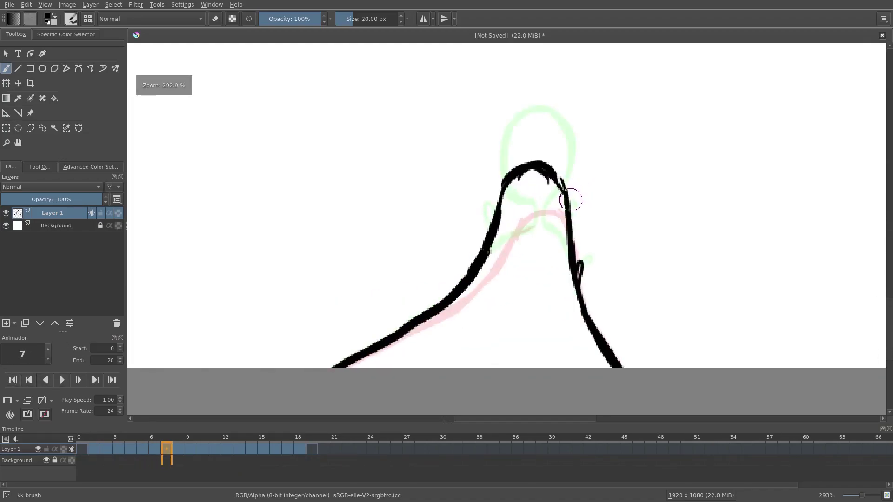
# On frame 8, draw a small upright nub on the splash mound's crest and clean up the line beneath it.
pyautogui.press('Left')
pyautogui.press('Left')
pyautogui.press('Right')
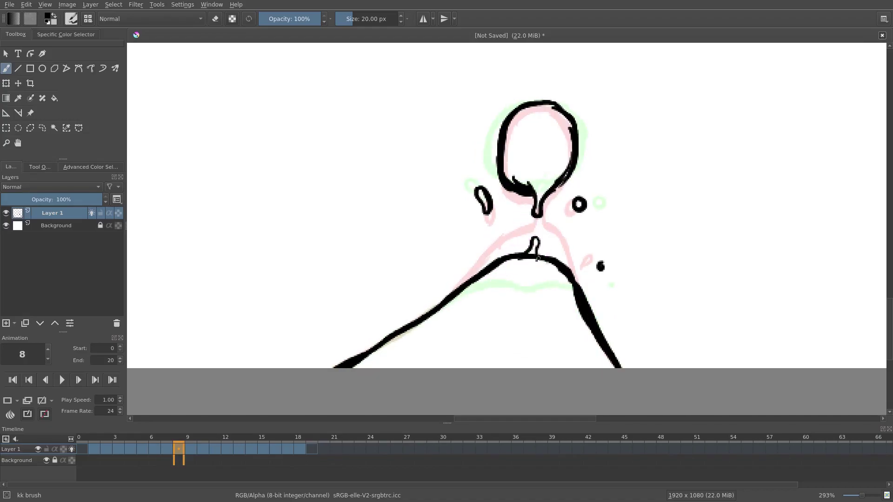
pyautogui.press('e')
pyautogui.press('e')
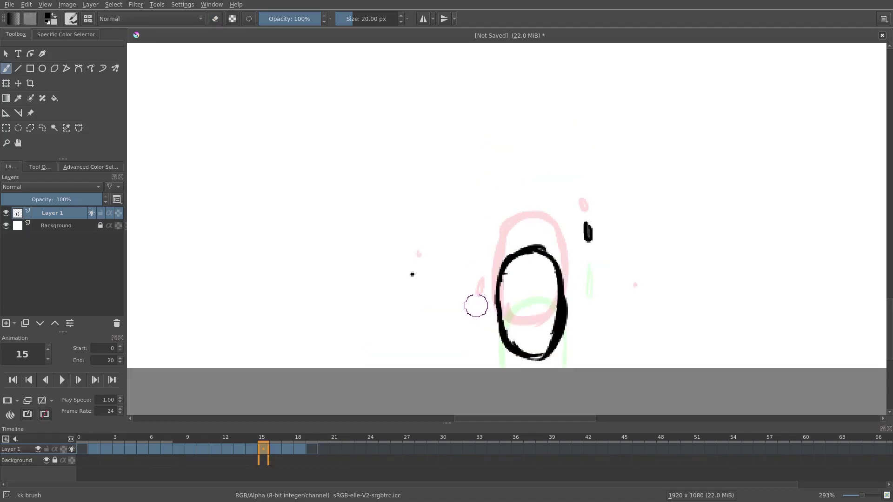
# Draw a second falling droplet left of the large drop on frames 15 to 17, down to the canvas's lower edge.
pyautogui.moveTo(475, 306); pyautogui.dragTo(472, 348)
pyautogui.press('Right')
pyautogui.press('.')
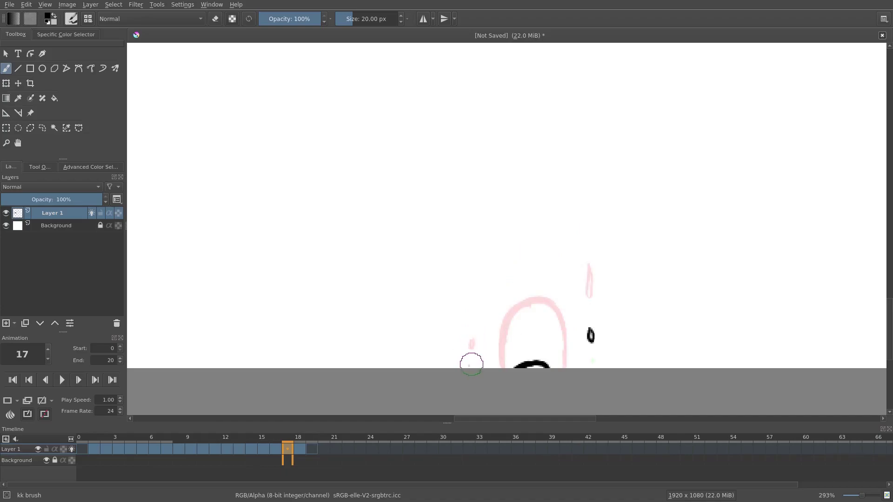
pyautogui.press('.')
# Play the animation from the first frame and review both small droplets.
pyautogui.click(12, 380)
pyautogui.click(62, 380)
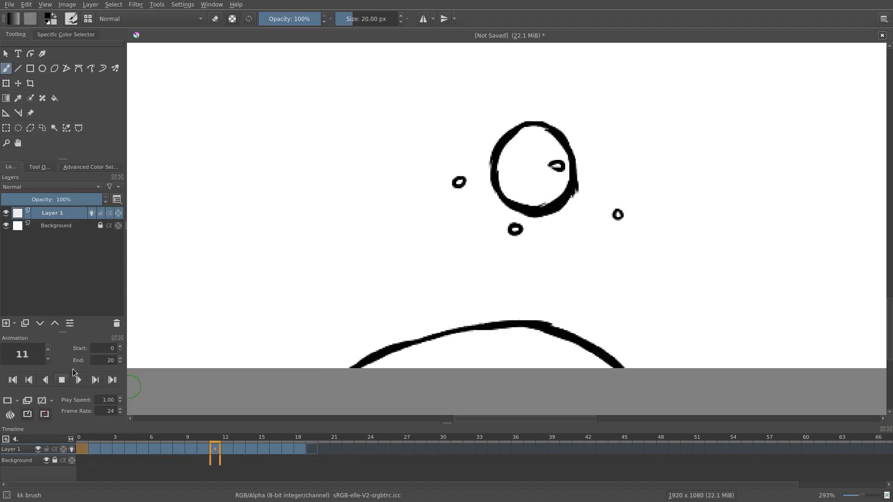
pyautogui.moveTo(395, 235); pyautogui.dragTo(392, 391)
pyautogui.moveTo(409, 233); pyautogui.dragTo(445, 179)
pyautogui.scroll(4, 444, 180)
# Flip back and forth between frames 7, 8 and 9 to compare the neck, nub and droplet shapes.
pyautogui.click(173, 449)
pyautogui.press('Left')
pyautogui.press('Left')
pyautogui.press('Right')
pyautogui.press('Right')
pyautogui.press('Right')
pyautogui.press('Left')
pyautogui.press('Right')
pyautogui.press('Left')
pyautogui.press('Right')
# Join the nub cleanly to the mound on frame 8 and reshape the droplet above the mound on frame 9 into a teardrop.
pyautogui.press('e')
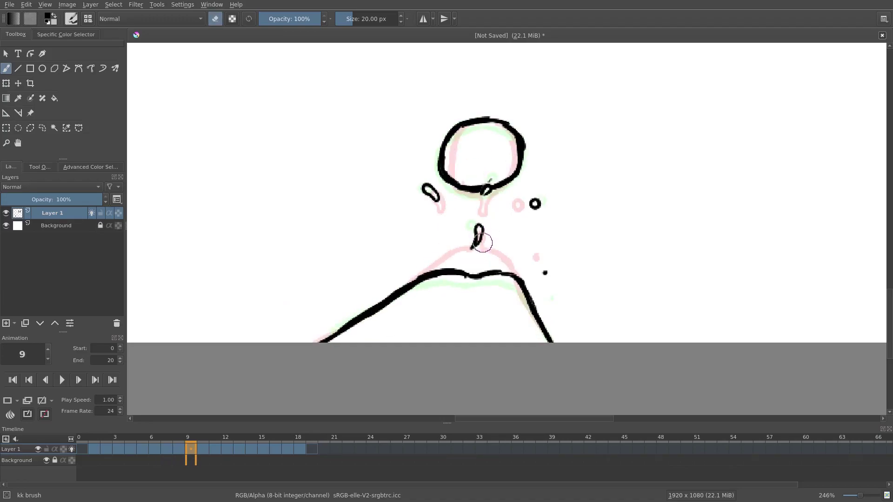
pyautogui.press('Left')
pyautogui.press('e')
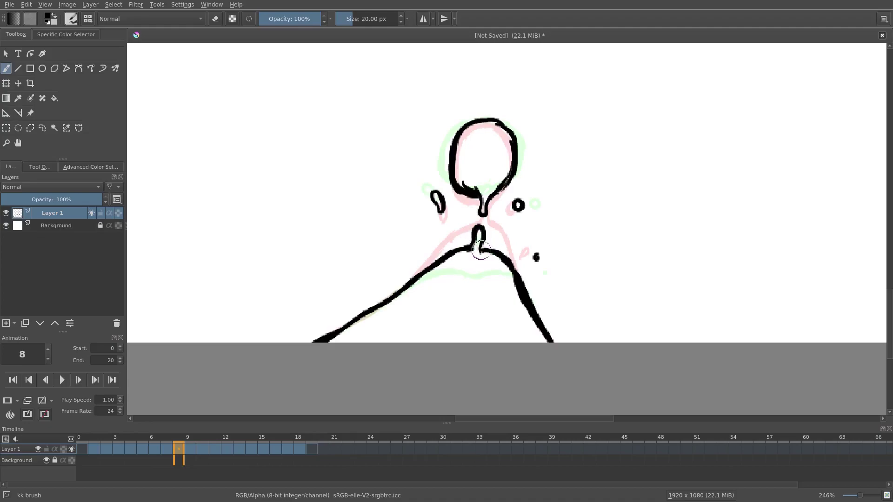
pyautogui.press('Right')
pyautogui.press('Right')
pyautogui.press('Left')
pyautogui.press('e')
pyautogui.press('e')
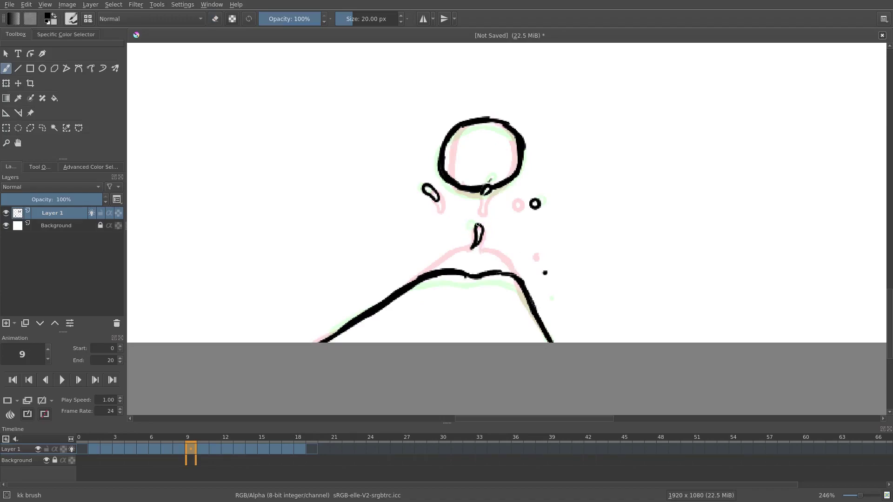
# On frame 10, erase part of the droplet beneath the large drop and reshape it with a trailing tail.
pyautogui.press('Right')
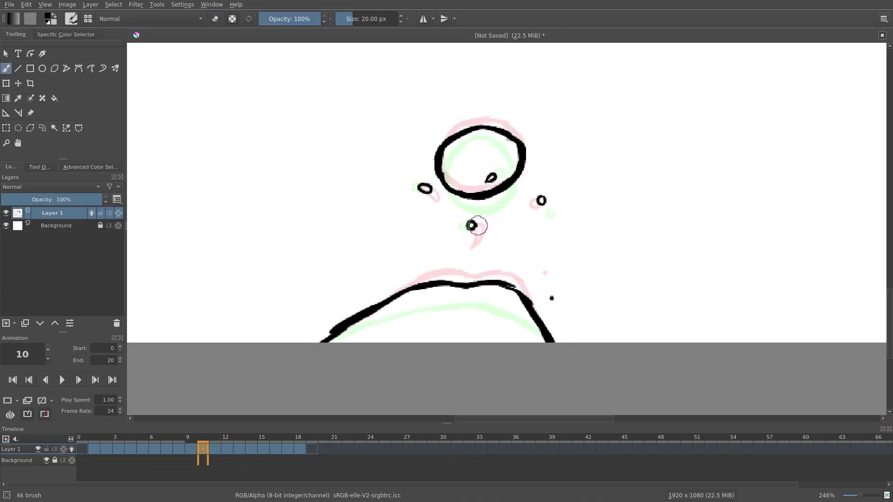
pyautogui.press('e')
pyautogui.moveTo(475, 225); pyautogui.dragTo(467, 231)
pyautogui.press('e')
# Reshape the droplet beneath the large drop with a curved tail on frame 11 and a slanted tail on frame 12.
pyautogui.press('Right')
pyautogui.press('e')
pyautogui.moveTo(465, 227); pyautogui.dragTo(470, 221)
pyautogui.press('e')
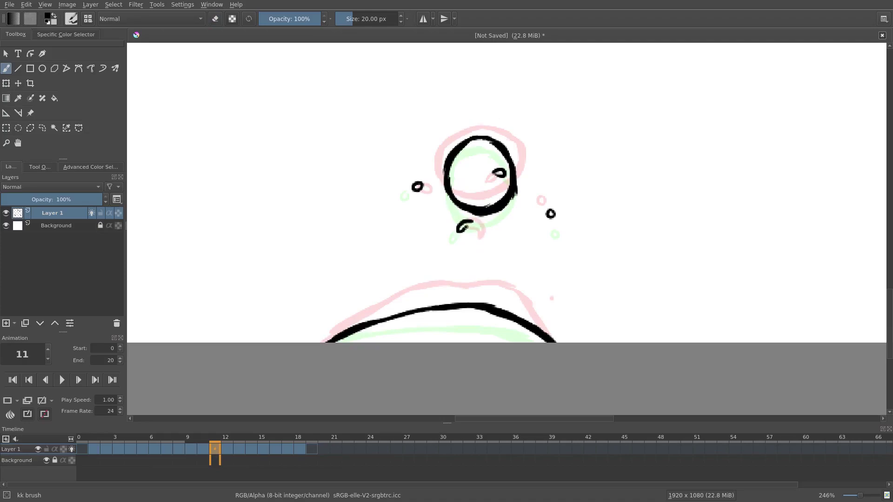
pyautogui.press('Left')
pyautogui.press('Right')
pyautogui.press('e')
pyautogui.press('Right')
pyautogui.press('e')
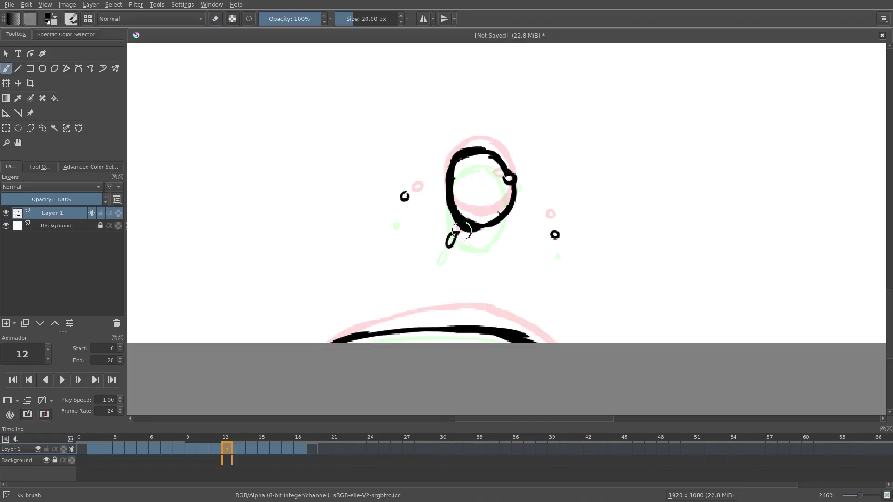
# Erase the small droplet beneath the large drop on frame 13 and undo the last stroke.
pyautogui.press('Right')
pyautogui.press('e')
pyautogui.moveTo(443, 254); pyautogui.dragTo(443, 260)
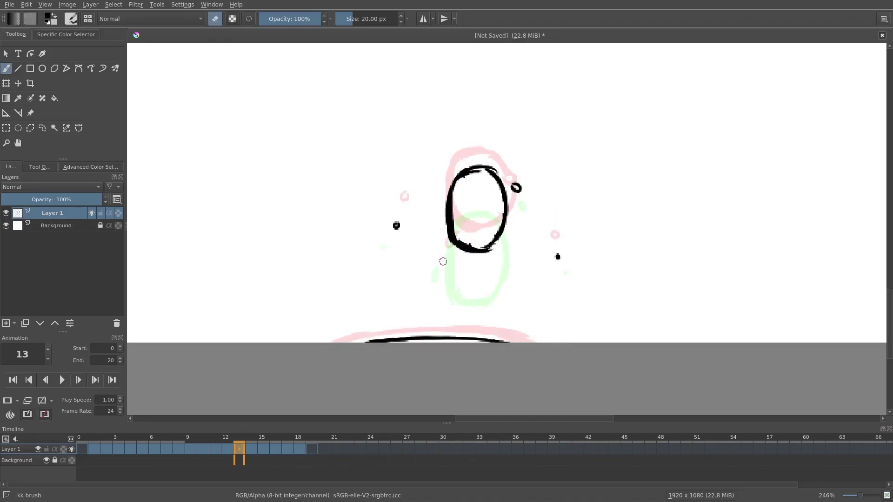
pyautogui.press('e')
pyautogui.hotkey('ctrl', 'z')
# Play the splash animation repeatedly, both close up and with the whole canvas in view, to review the motion.
pyautogui.press('space')
pyautogui.scroll(-6, 452, 239)
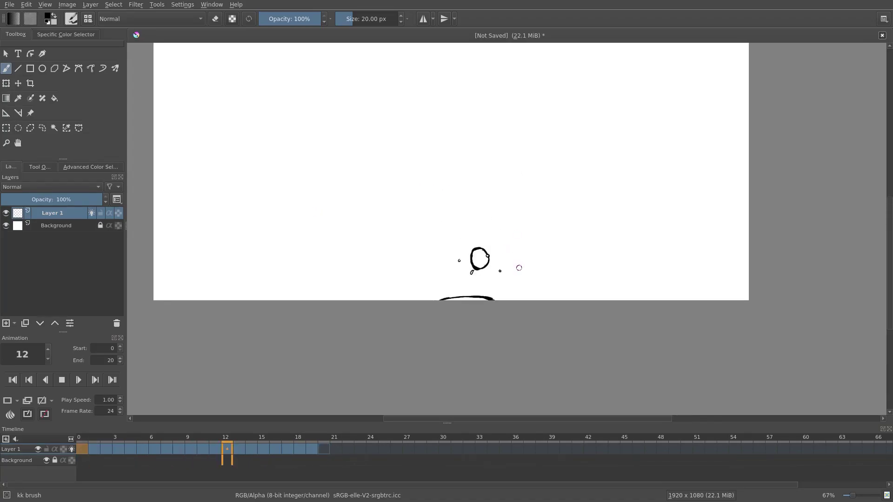
pyautogui.scroll(4, 529, 215)
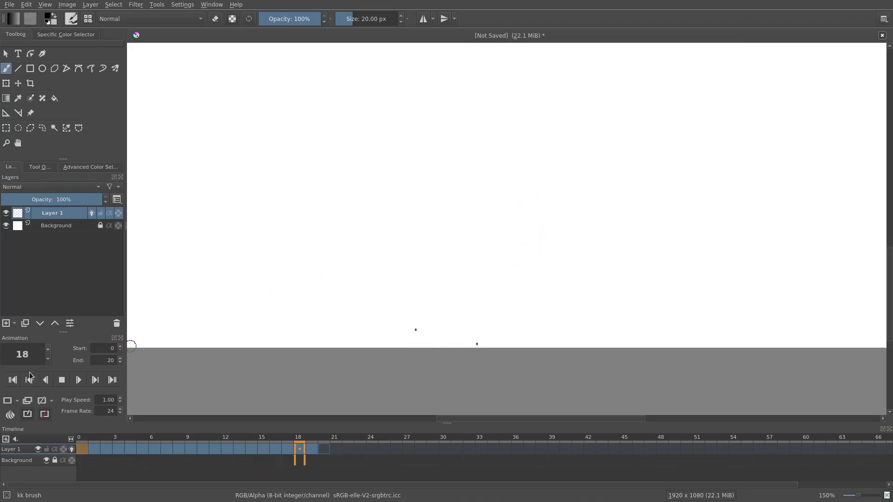
pyautogui.press('space')
pyautogui.scroll(-5, 477, 208)
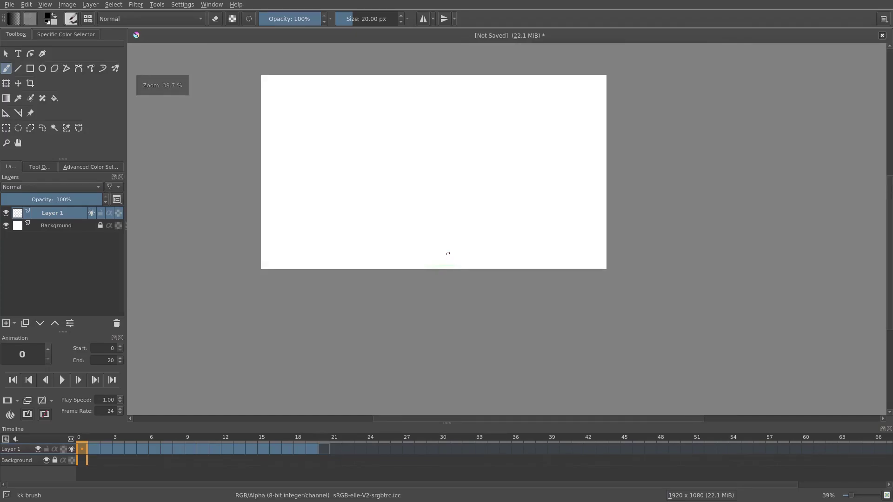
pyautogui.click(64, 381)
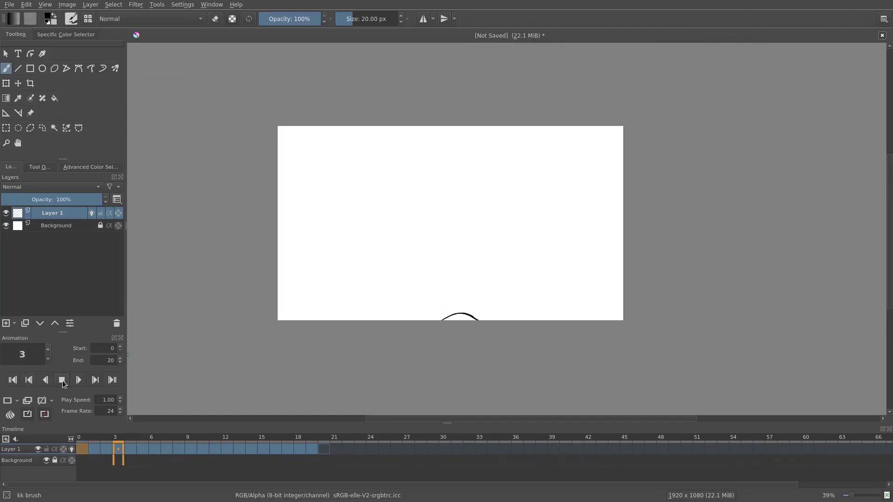
pyautogui.click(63, 381)
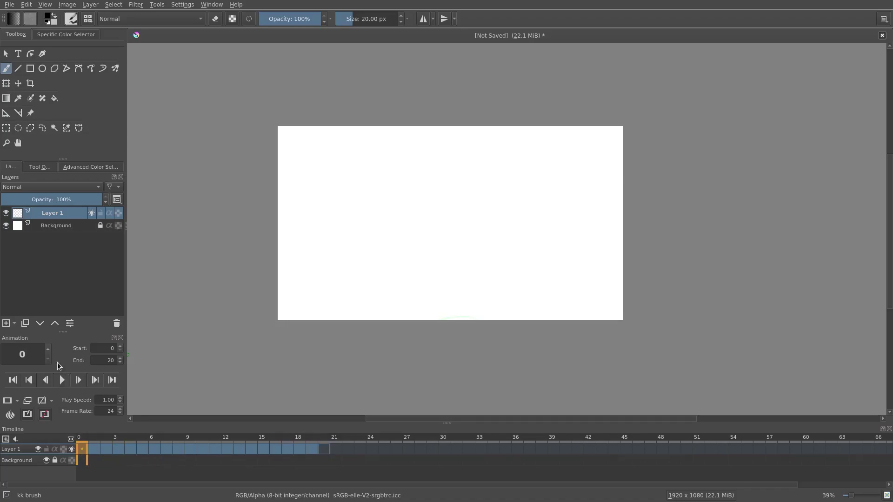
# Resize the canvas with a Y offset of 30 px, keeping its size at 1920 × 1080 px.
pyautogui.click(45, 5)
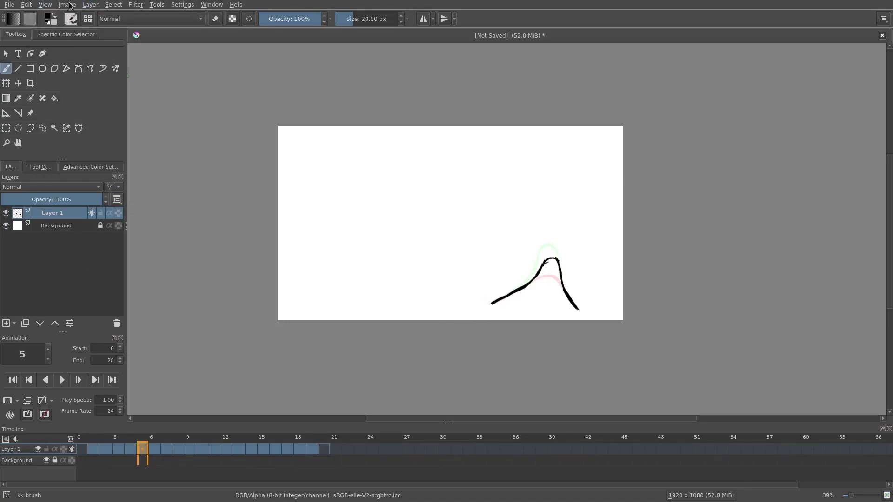
pyautogui.click(69, 5)
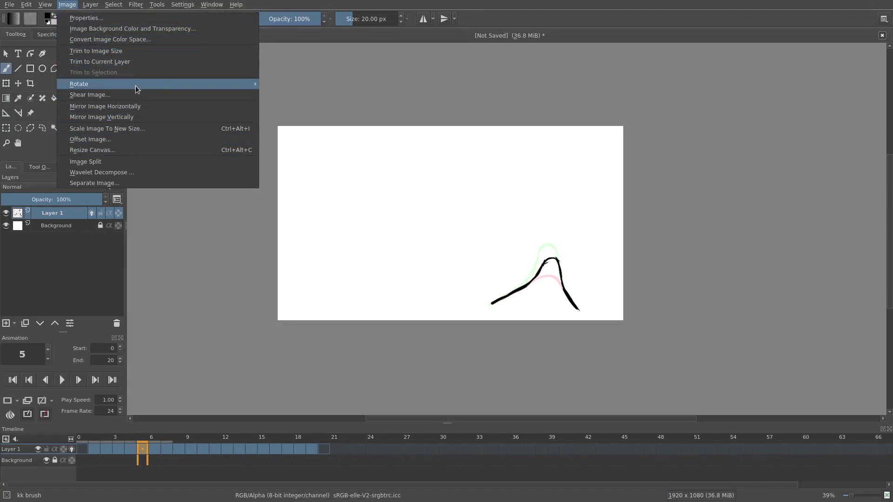
pyautogui.click(131, 149)
pyautogui.moveTo(440, 146); pyautogui.dragTo(327, 141)
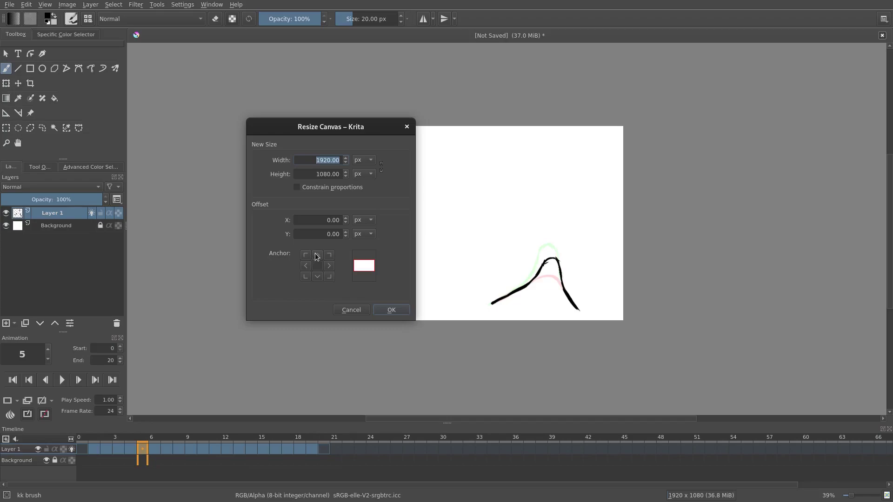
pyautogui.click(329, 220)
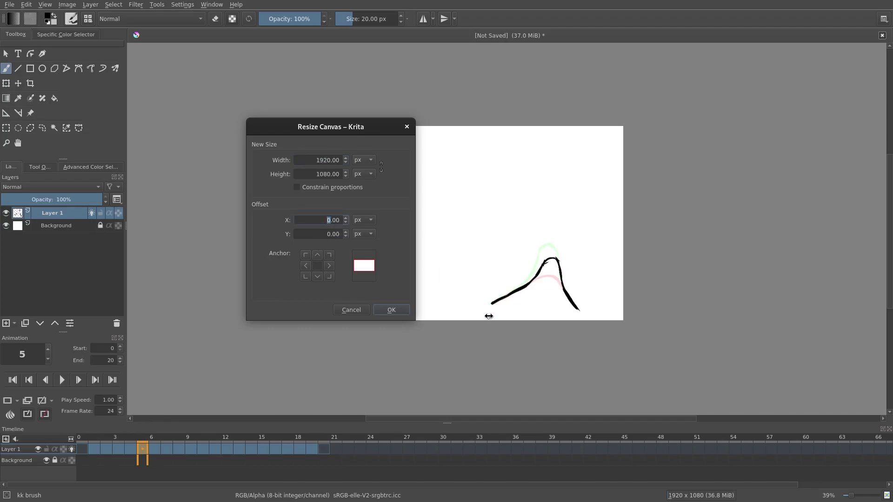
pyautogui.click(322, 231)
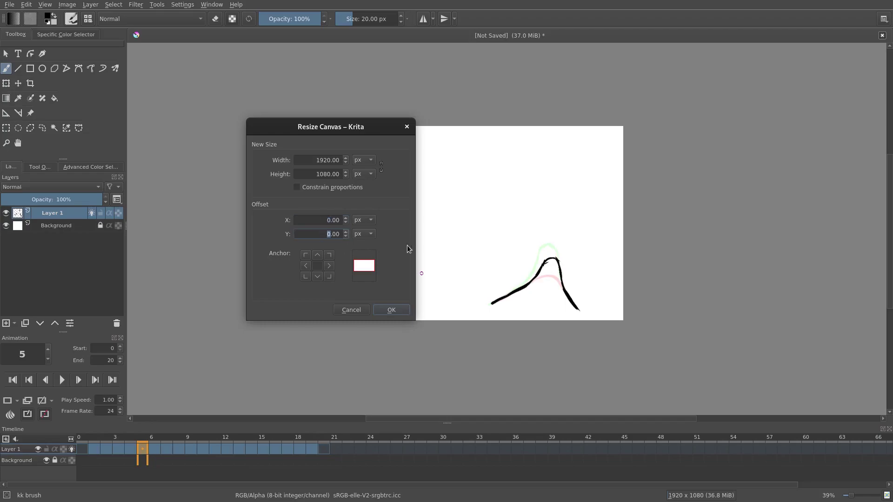
pyautogui.click(326, 224)
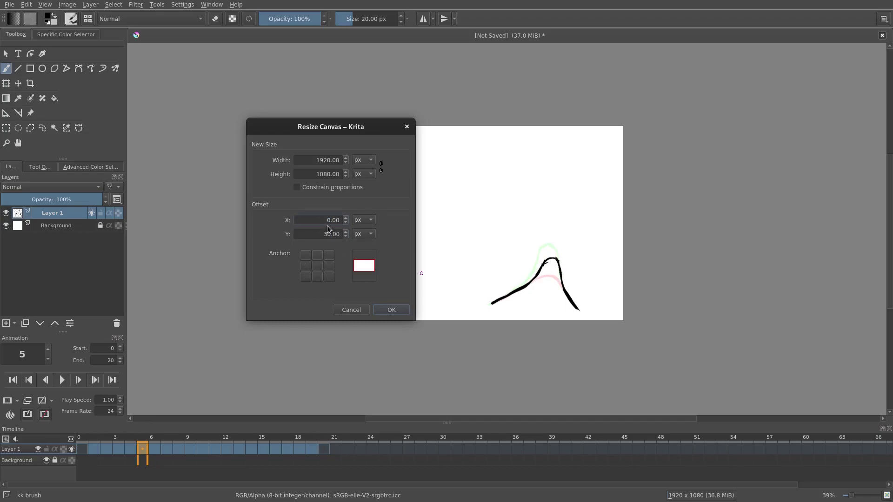
pyautogui.click(390, 310)
# Resize the canvas with an X offset of -200 px and play the animation from the first frame.
pyautogui.click(45, 4)
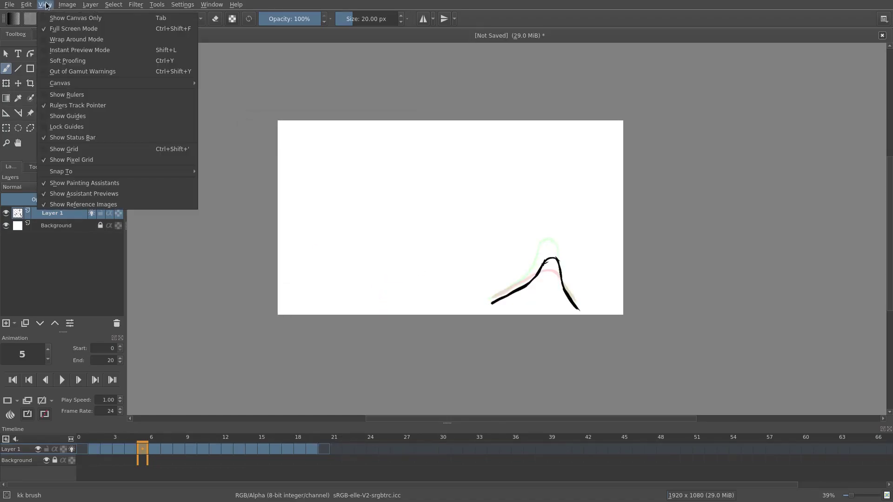
pyautogui.moveTo(90, 4)
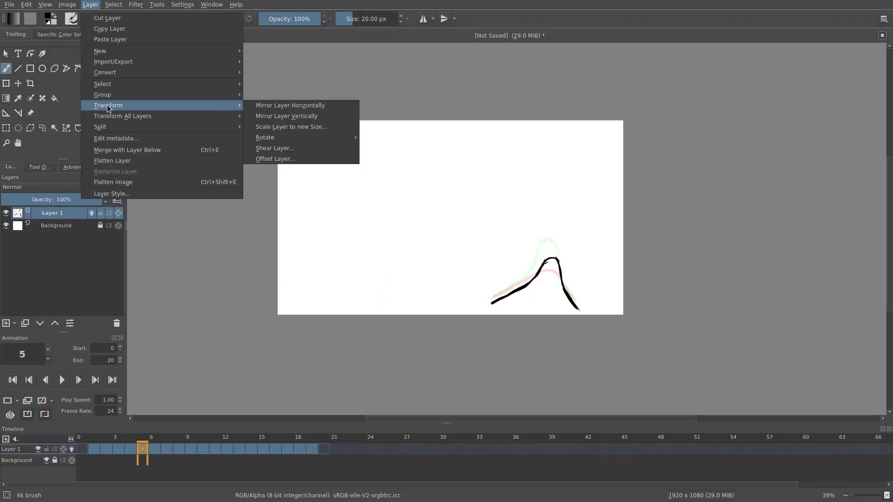
pyautogui.click(82, 149)
pyautogui.write('200.00')
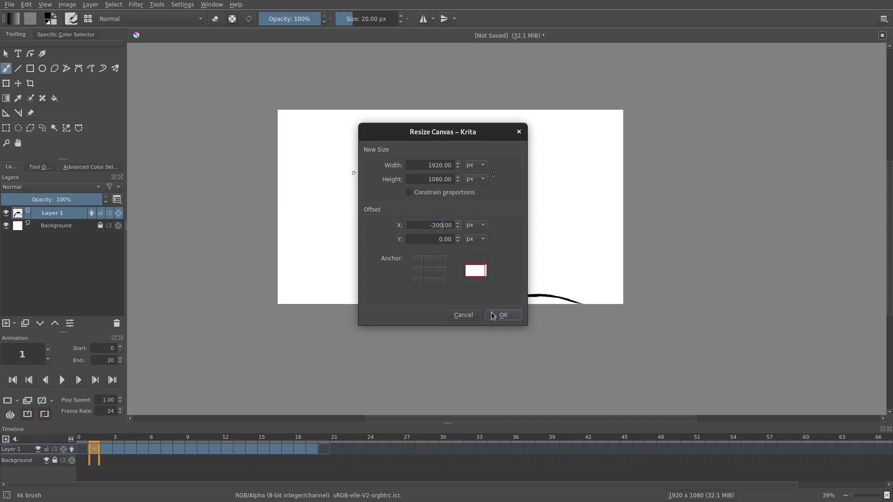
pyautogui.click(492, 312)
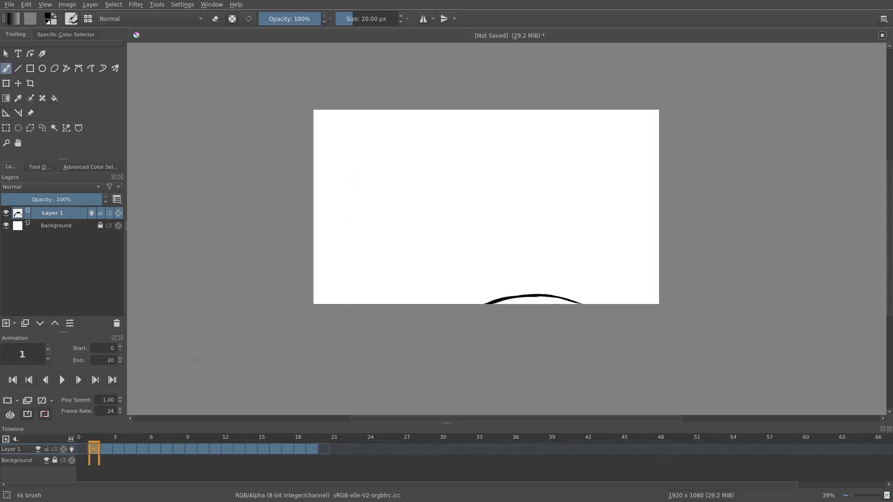
pyautogui.click(12, 380)
pyautogui.click(61, 380)
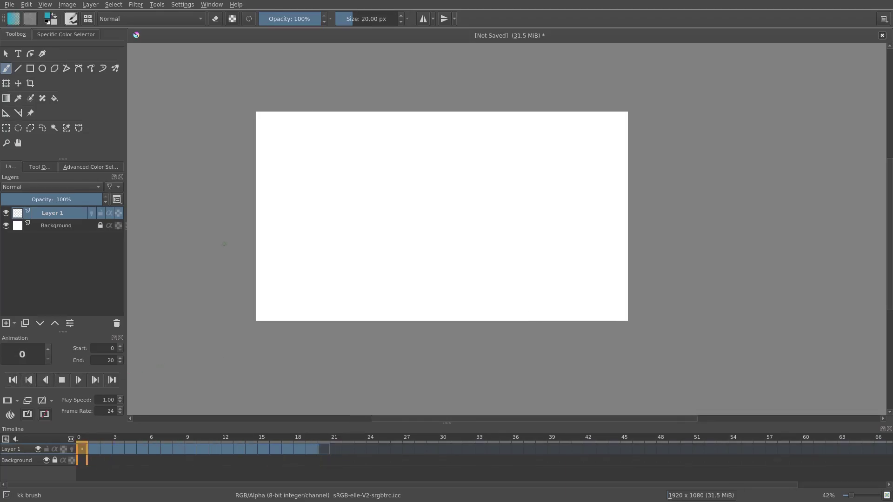